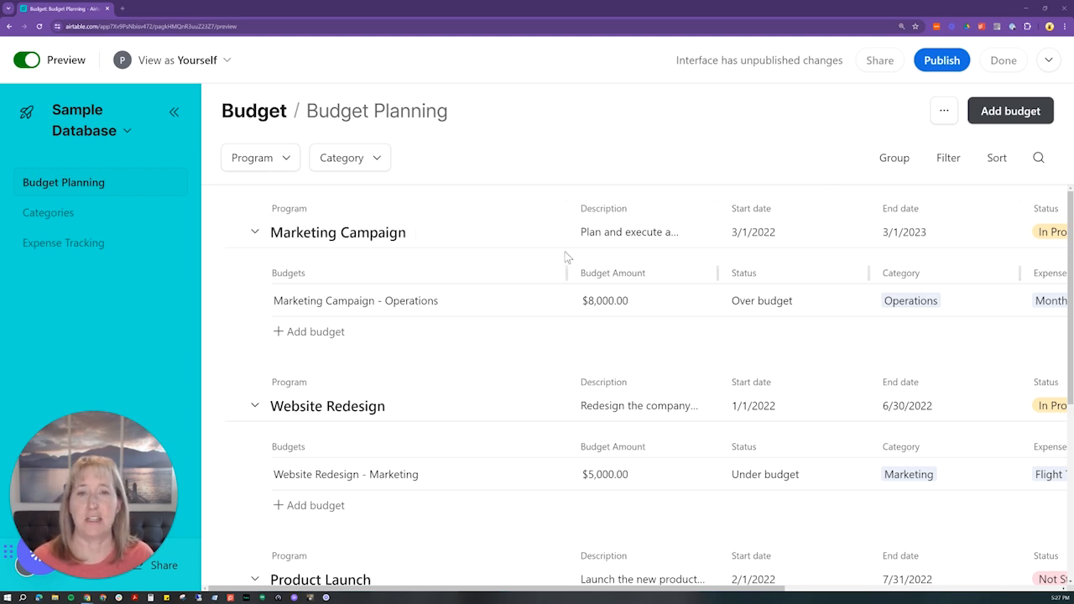
# Filter the Budget Planning page to the Marketing category and the Website Redesign program
pyautogui.scroll(-3, 566, 255)
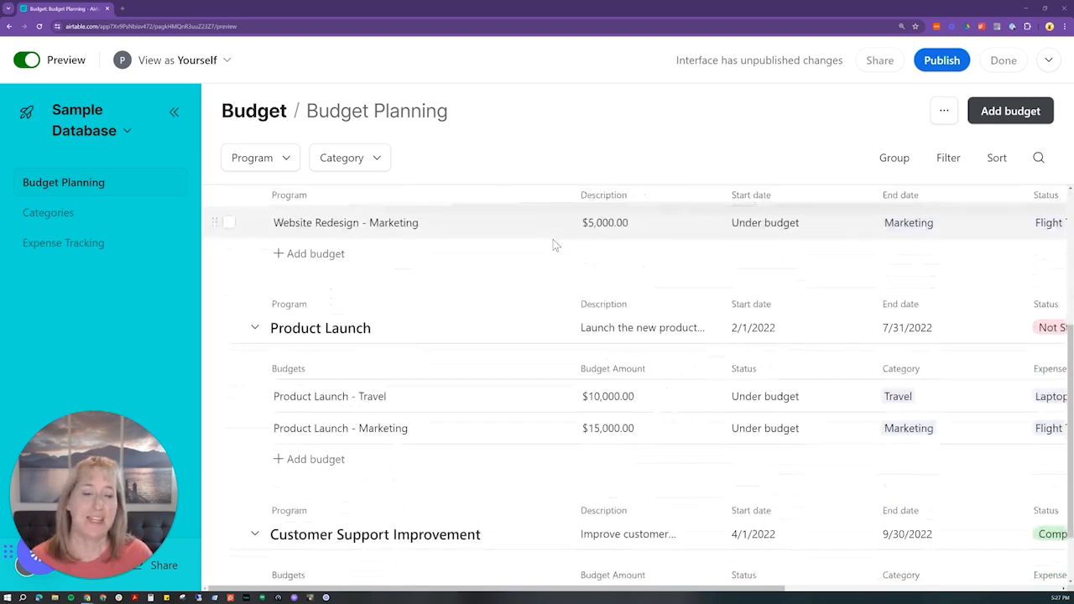
pyautogui.scroll(3, 553, 244)
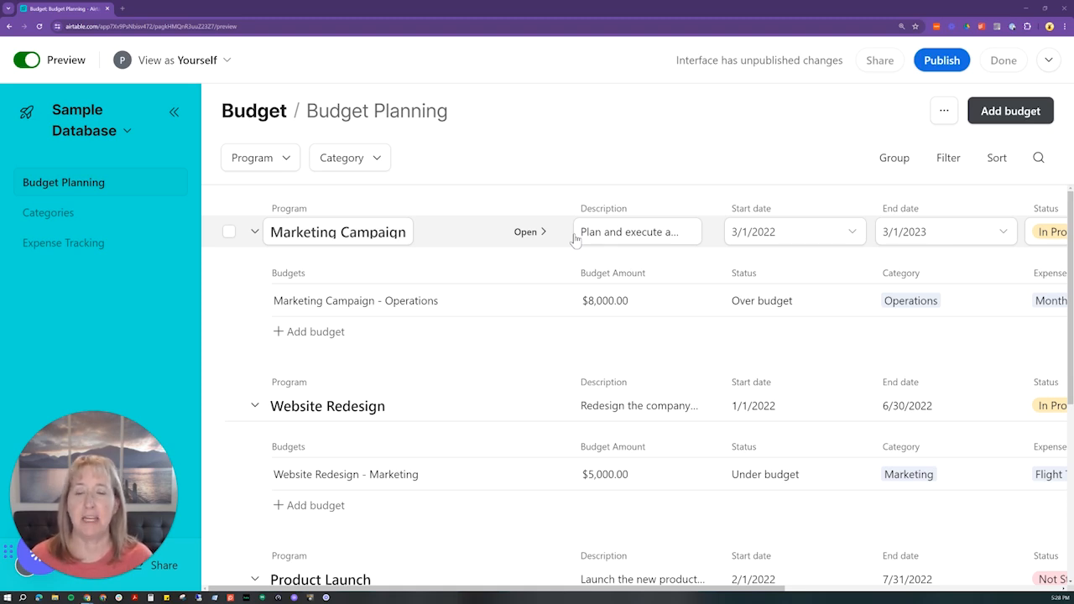
pyautogui.click(376, 161)
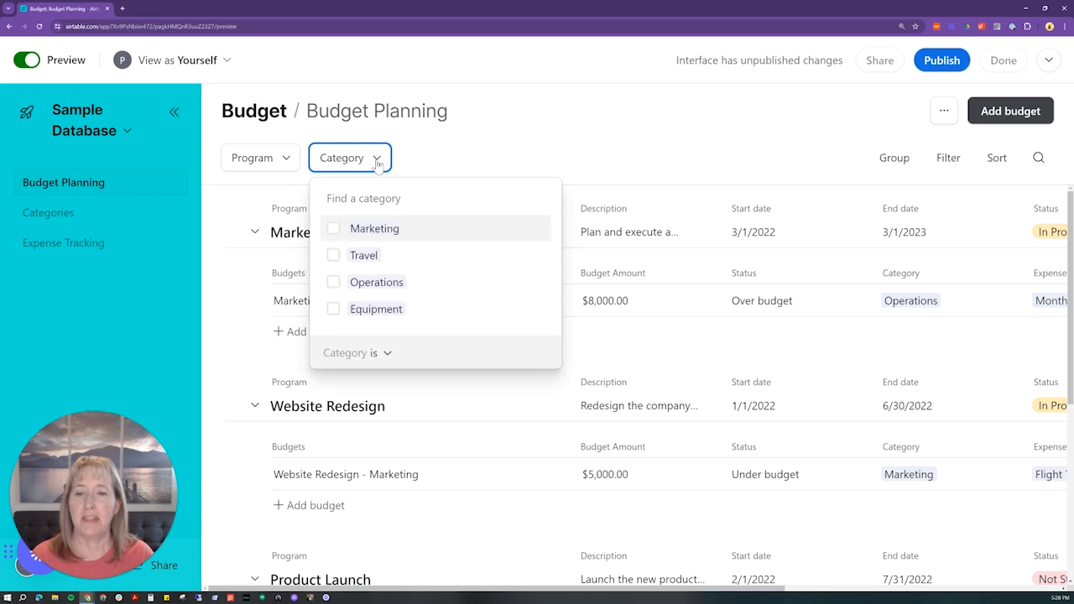
pyautogui.click(338, 234)
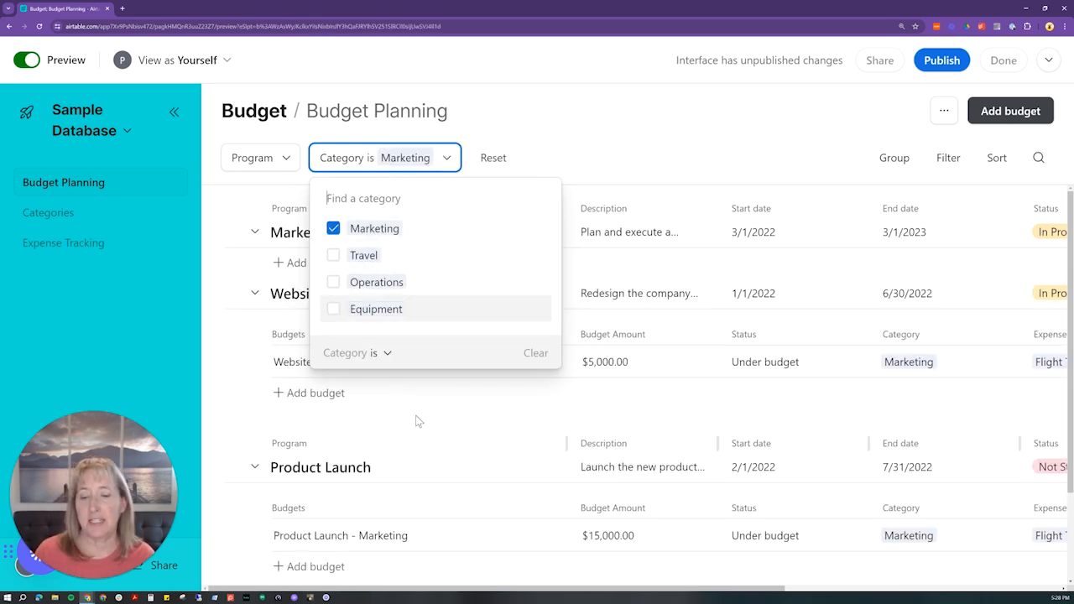
pyautogui.click(259, 161)
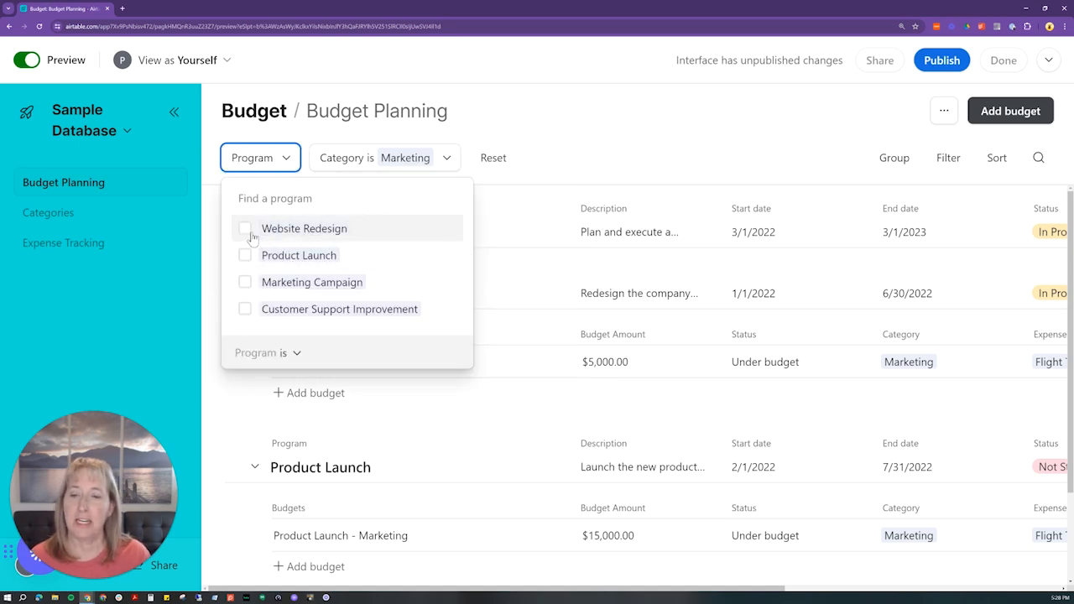
pyautogui.click(245, 231)
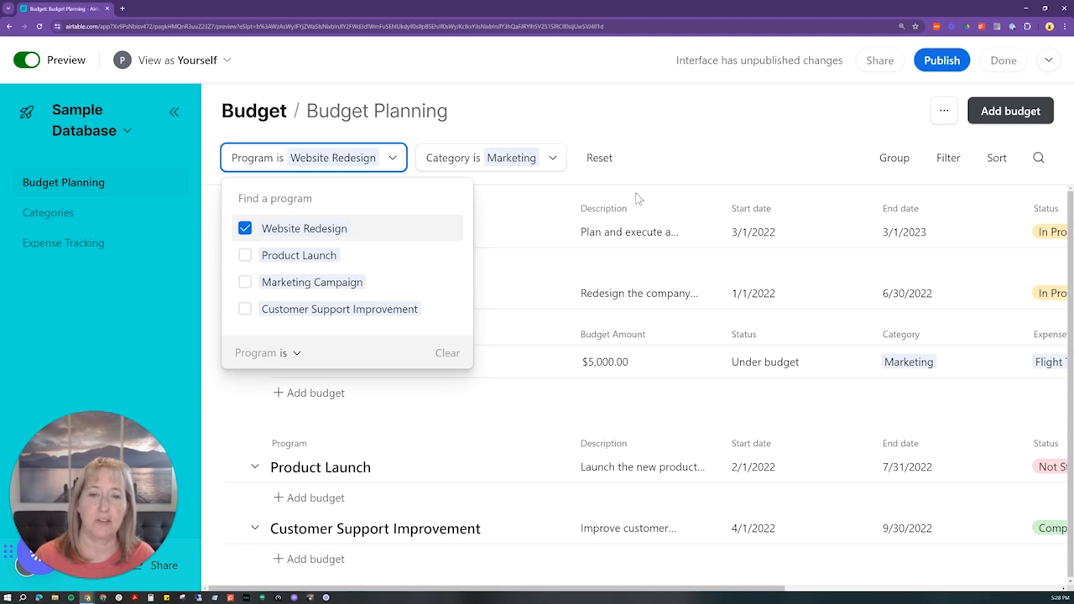
# Try grouping the budget records by Status, reset the grouping and open the filter options
pyautogui.click(904, 160)
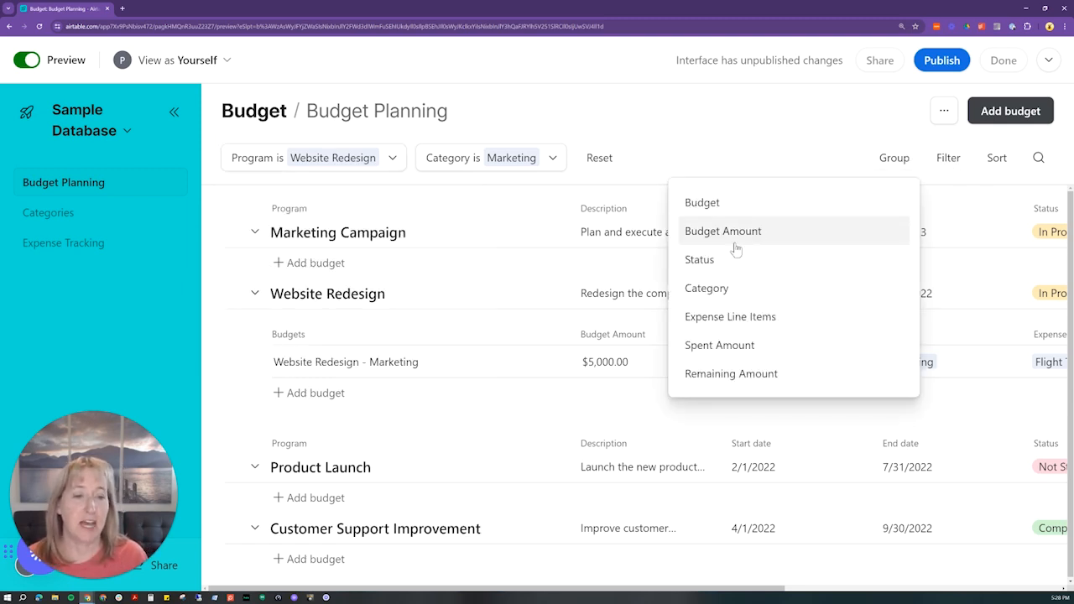
pyautogui.click(885, 267)
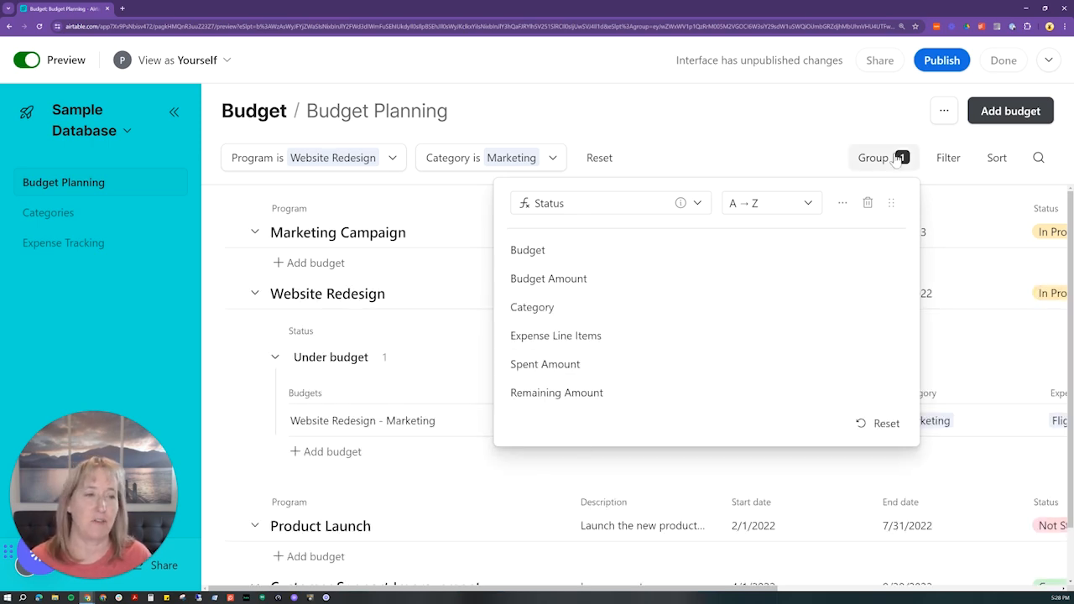
pyautogui.click(887, 425)
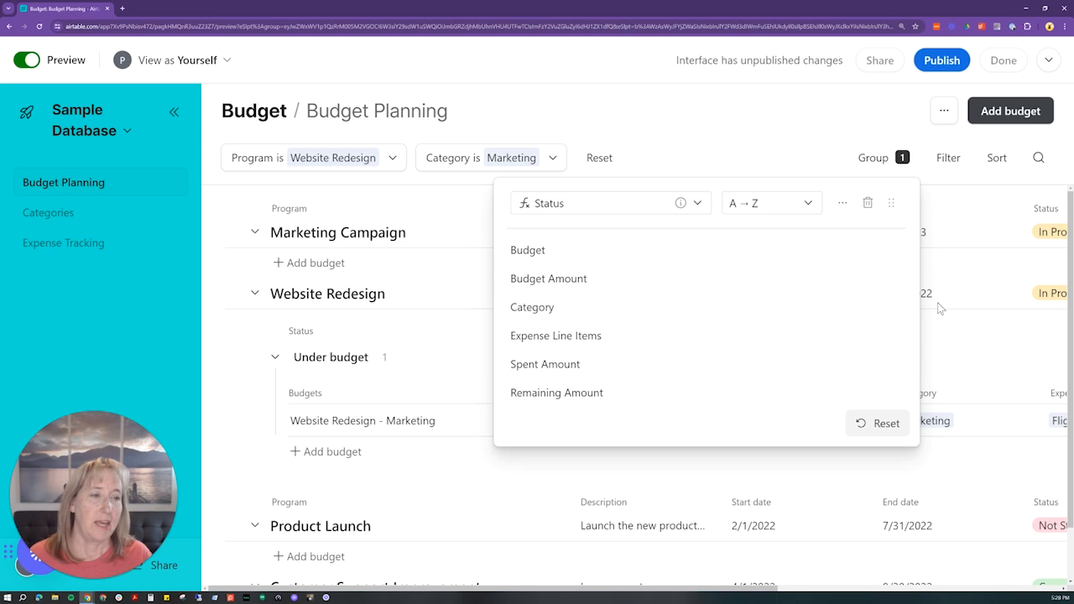
pyautogui.click(947, 159)
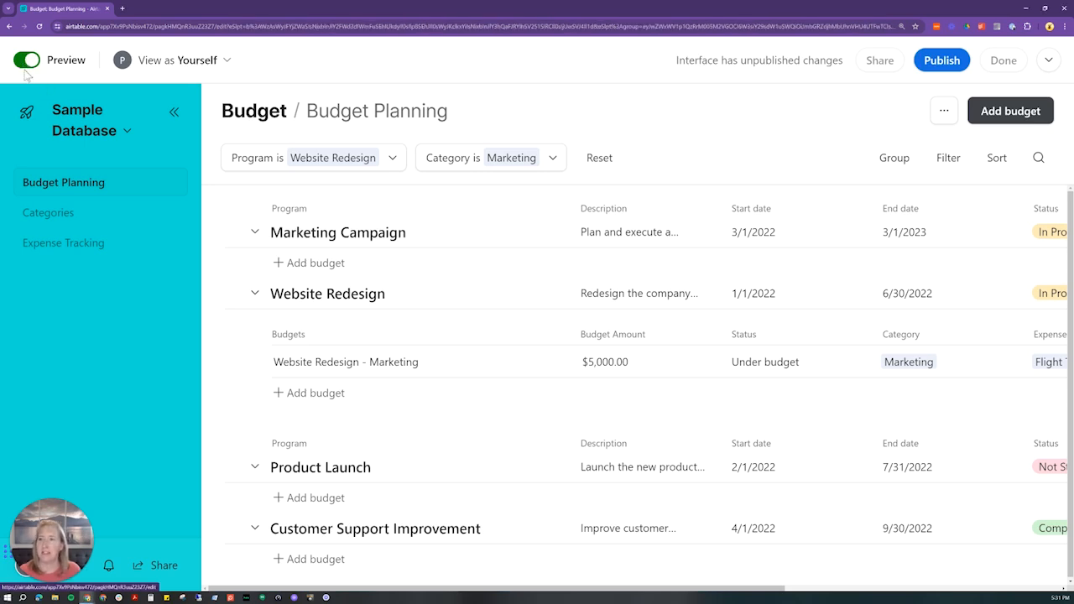
# Leave the interface preview, open the base's data, view the Computers table and return to the Budgets table
pyautogui.click(25, 64)
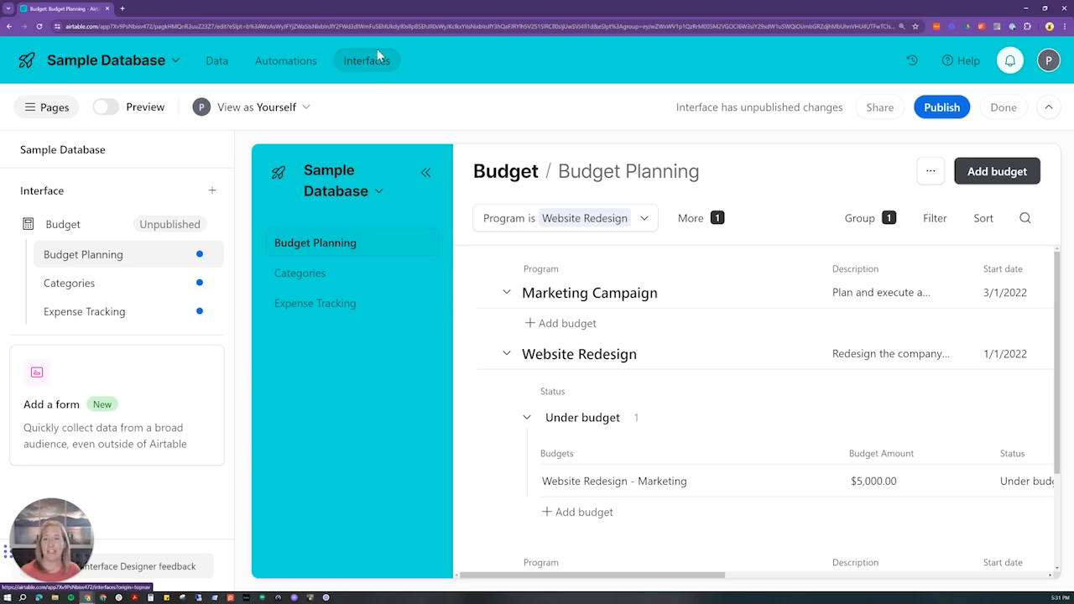
pyautogui.click(222, 67)
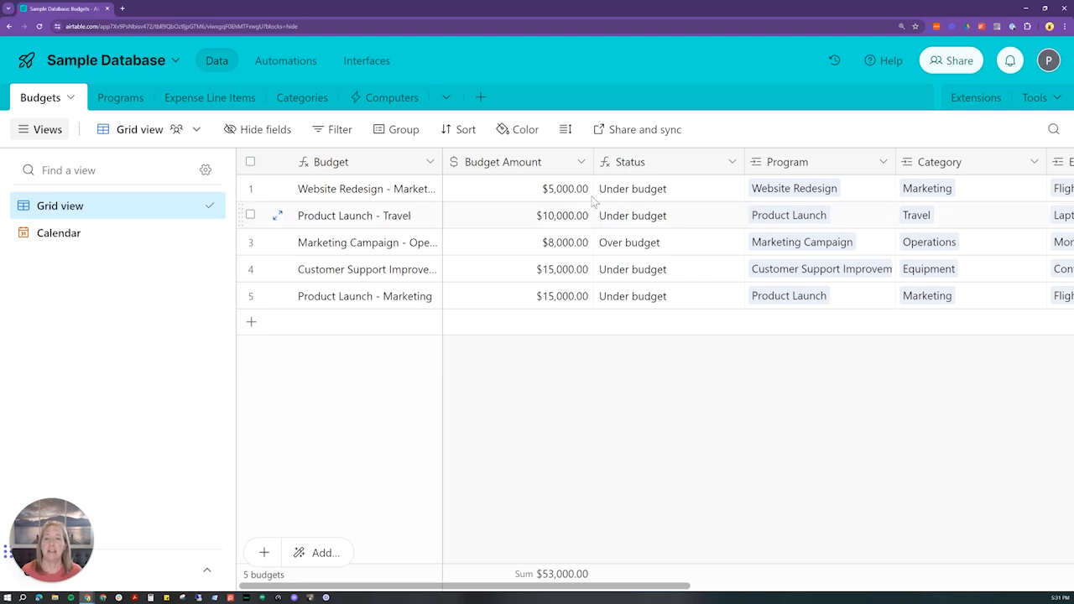
pyautogui.click(390, 101)
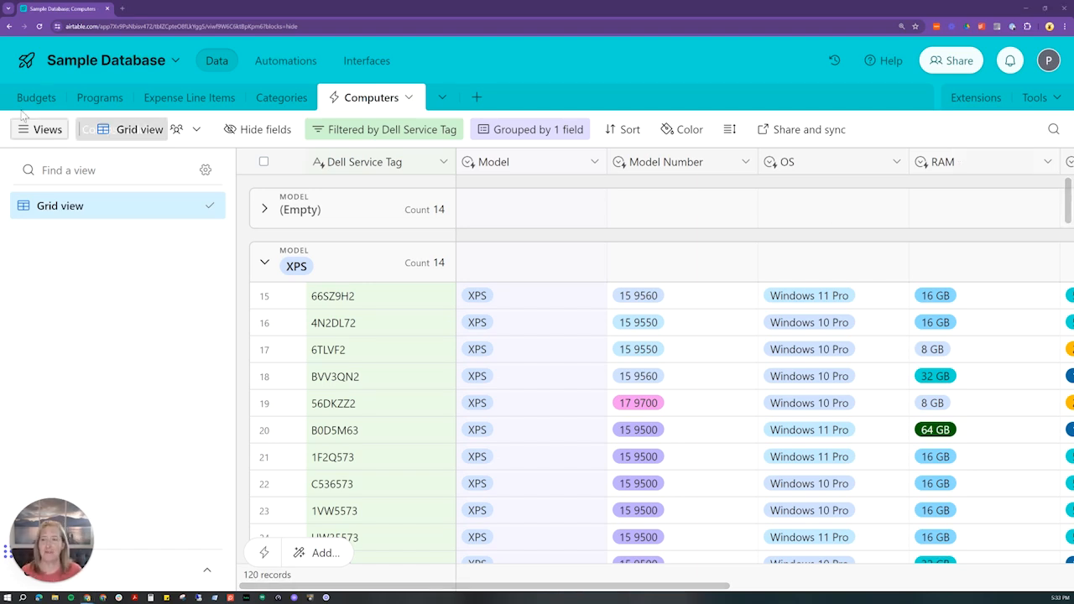
pyautogui.click(64, 108)
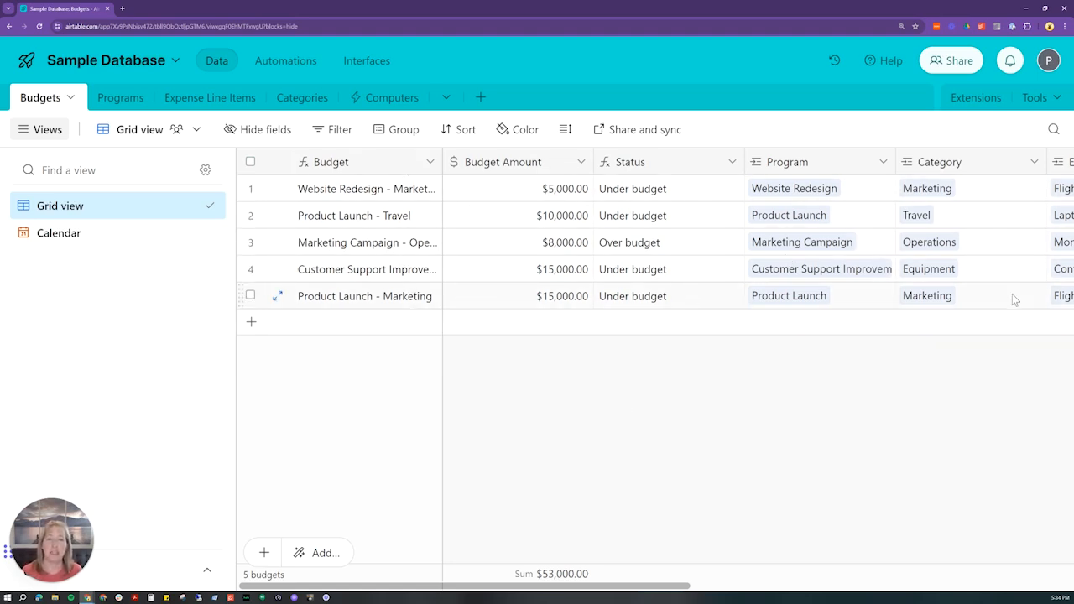
# Review the sources available for adding a new table to the base, without adding one
pyautogui.click(481, 99)
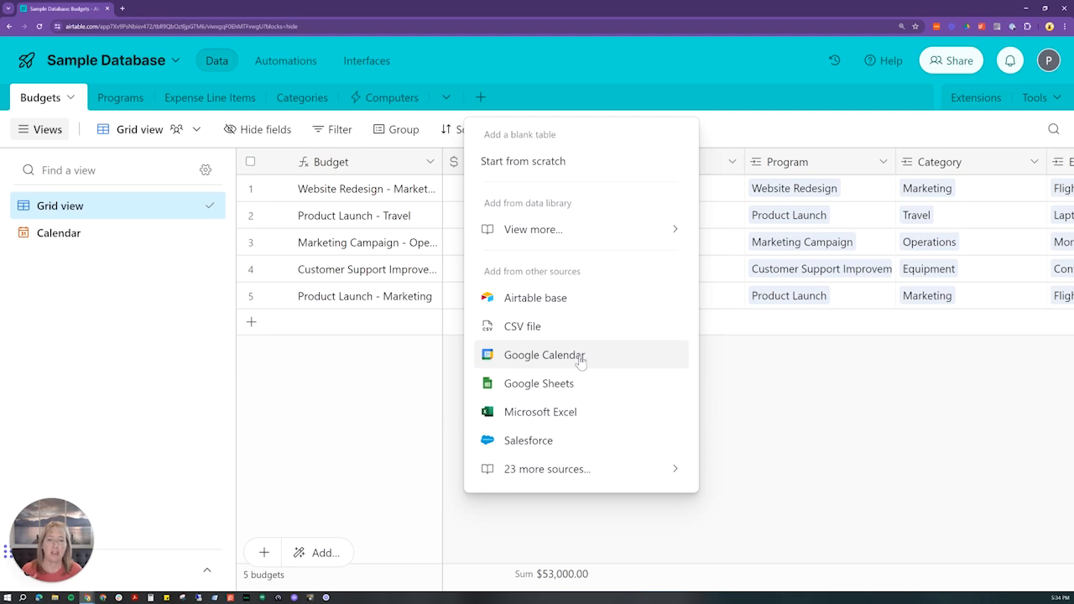
pyautogui.click(562, 79)
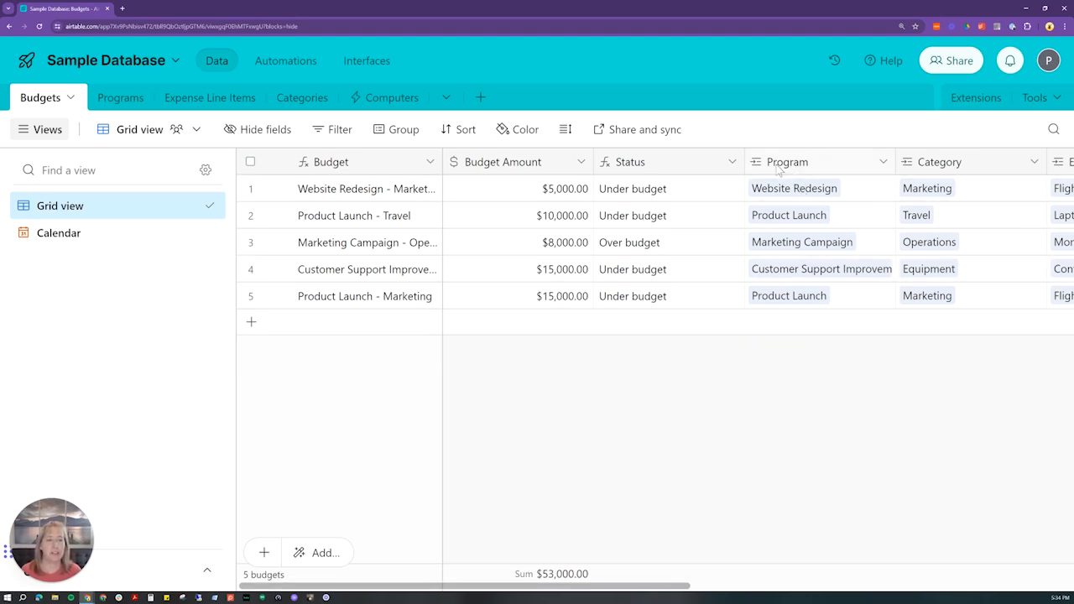
# Look over the Programs table and examine the Website Redesign program record linked from the first budget
pyautogui.click(120, 97)
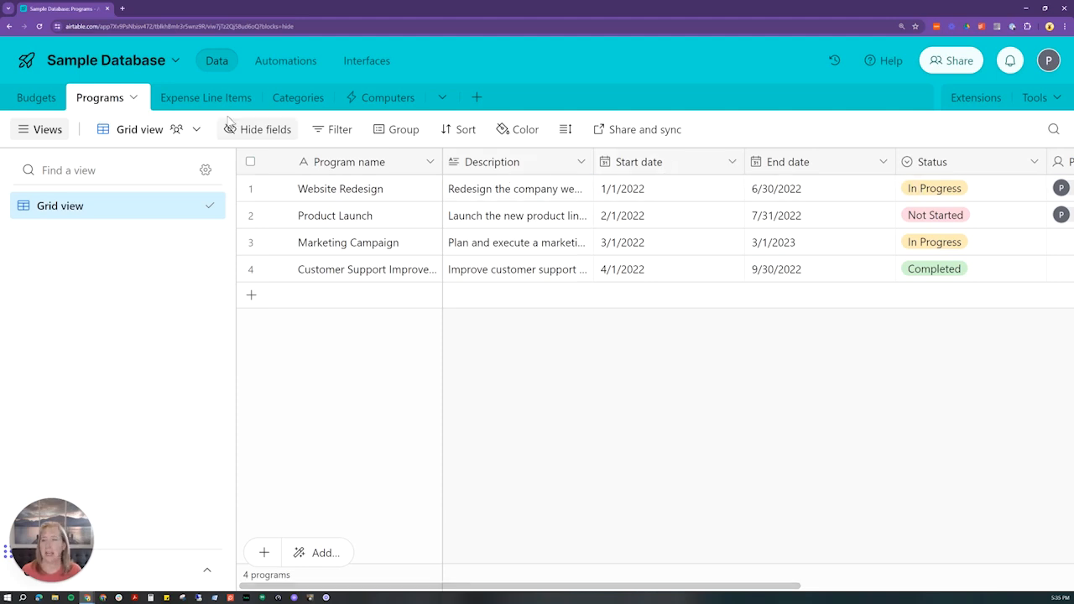
pyautogui.click(36, 97)
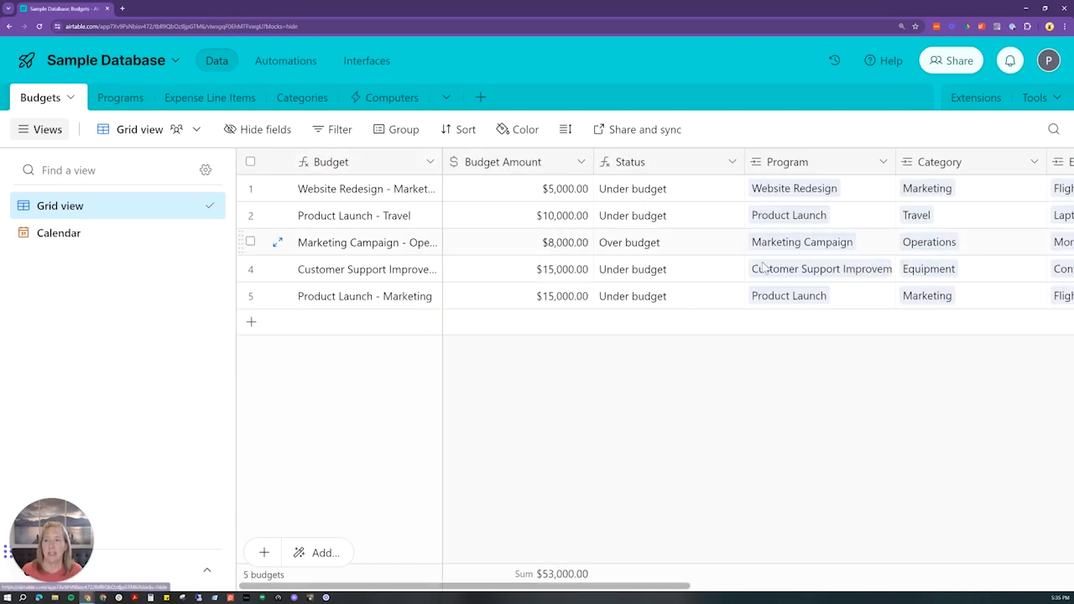
pyautogui.click(810, 190)
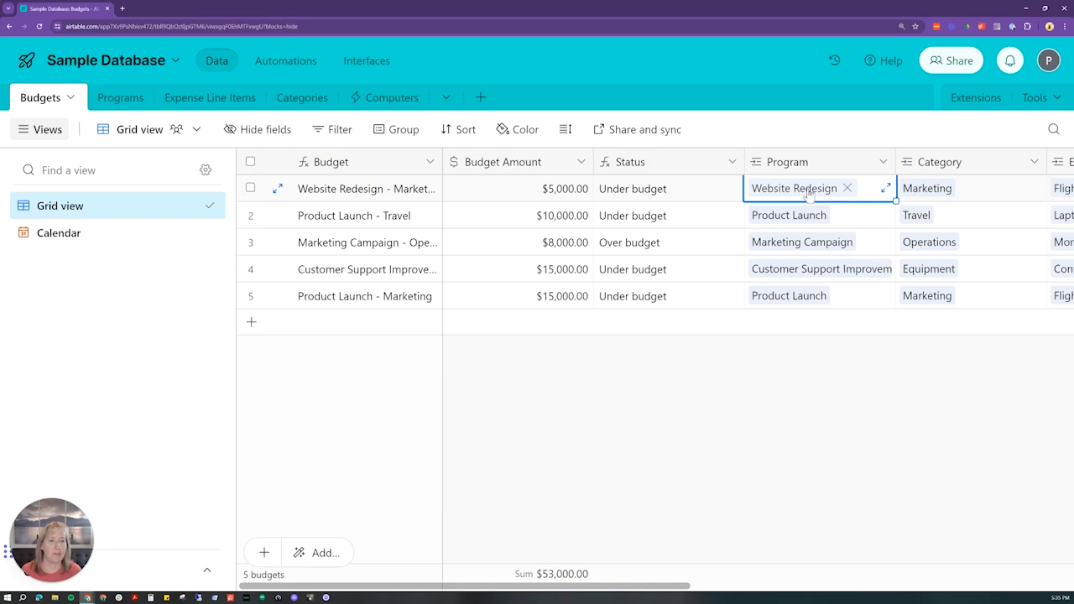
pyautogui.click(810, 191)
pyautogui.scroll(-1, 347, 401)
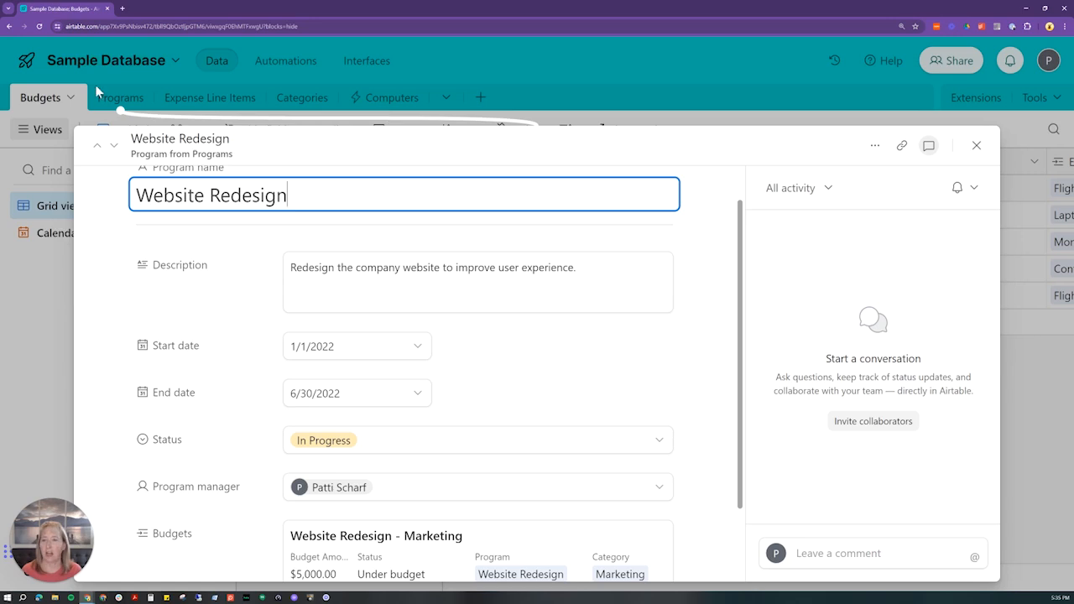
pyautogui.click(974, 147)
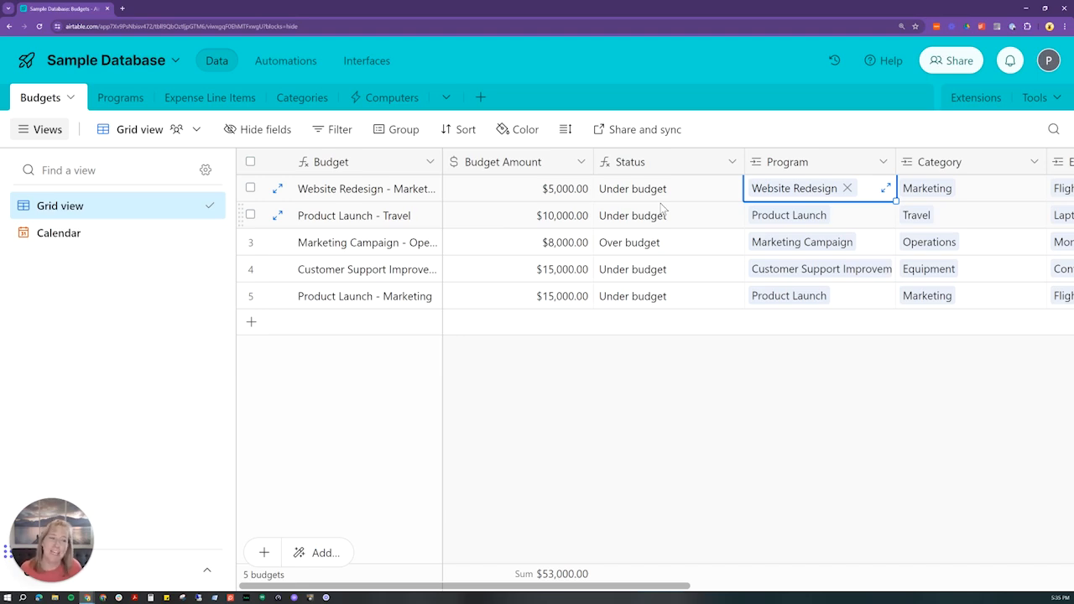
# Add lookup fields for Description, Start date and End date from the Program link field in the Budgets table
pyautogui.hscroll(5, 671, 218)
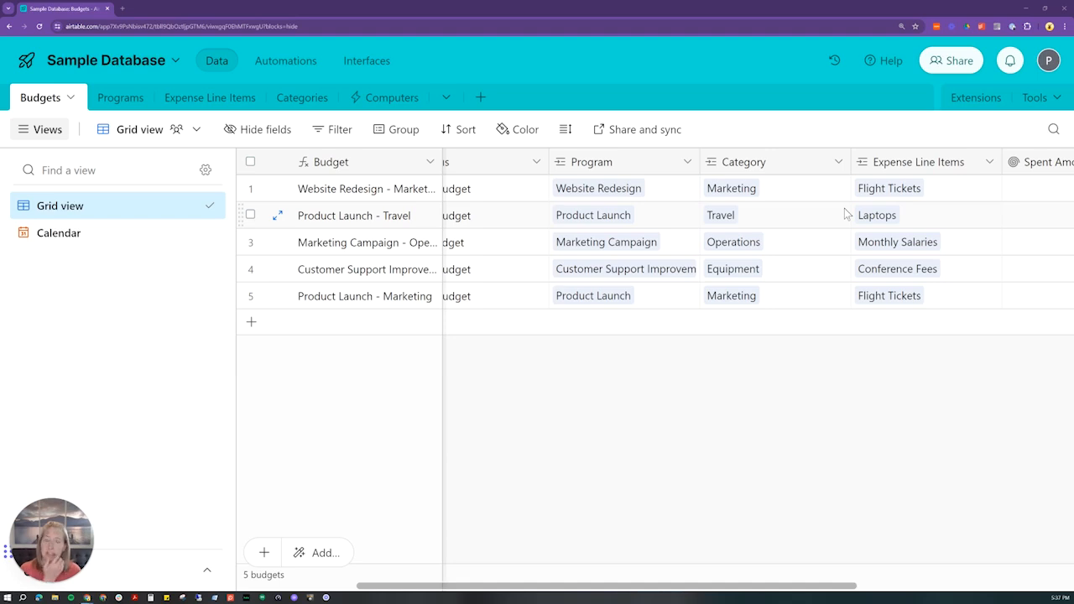
pyautogui.rightClick(609, 165)
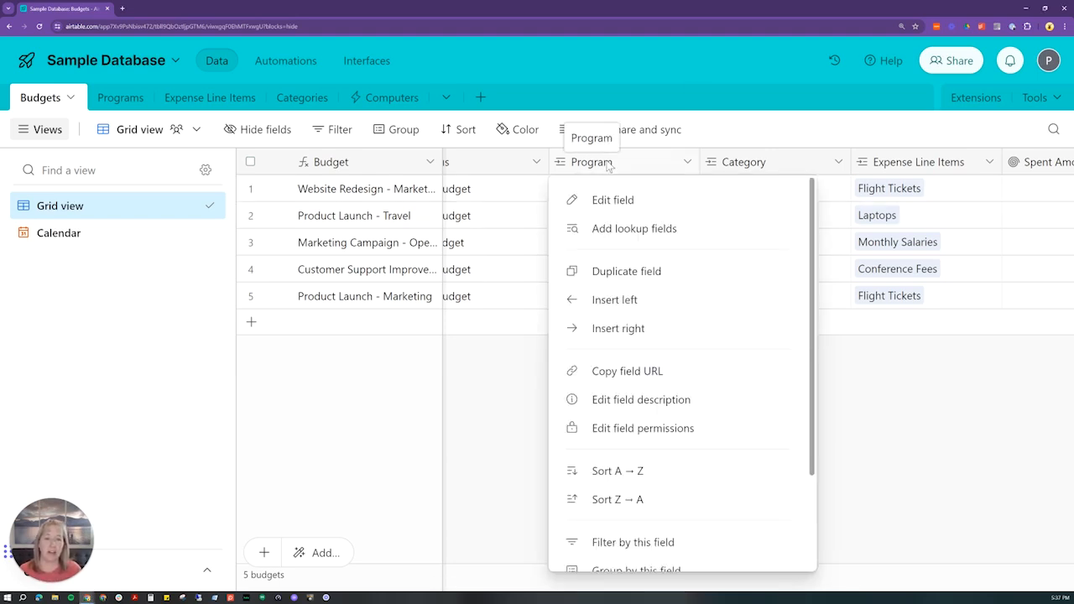
pyautogui.click(632, 230)
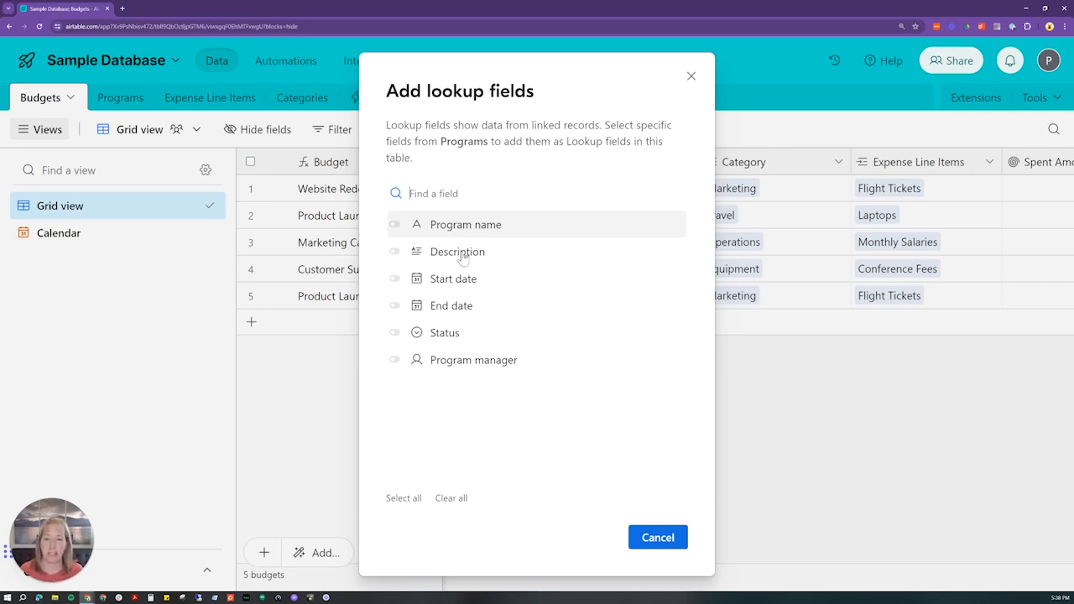
pyautogui.click(394, 278)
pyautogui.click(394, 305)
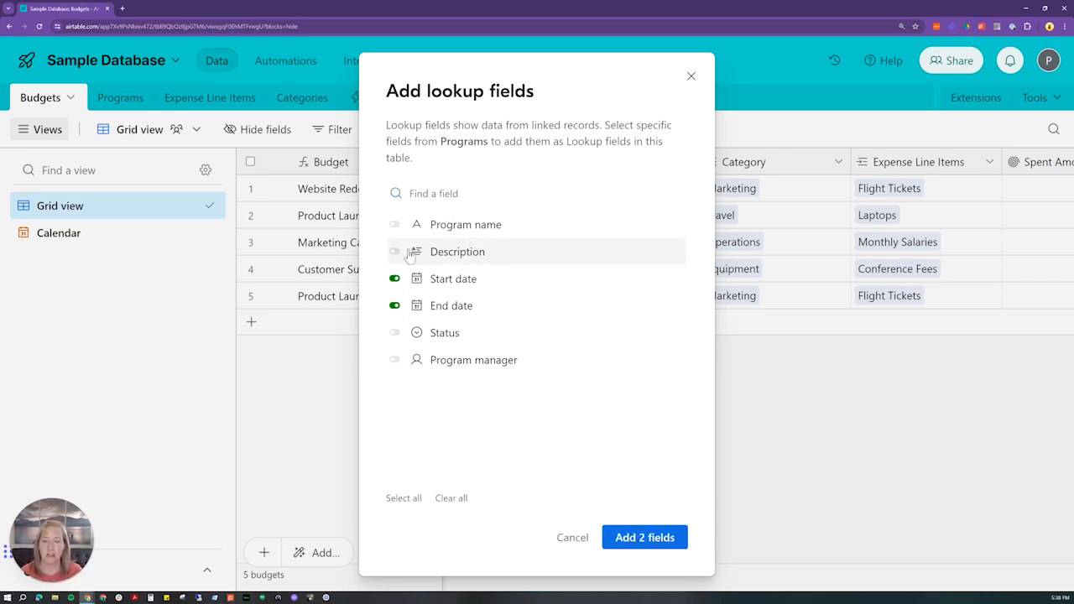
pyautogui.click(394, 250)
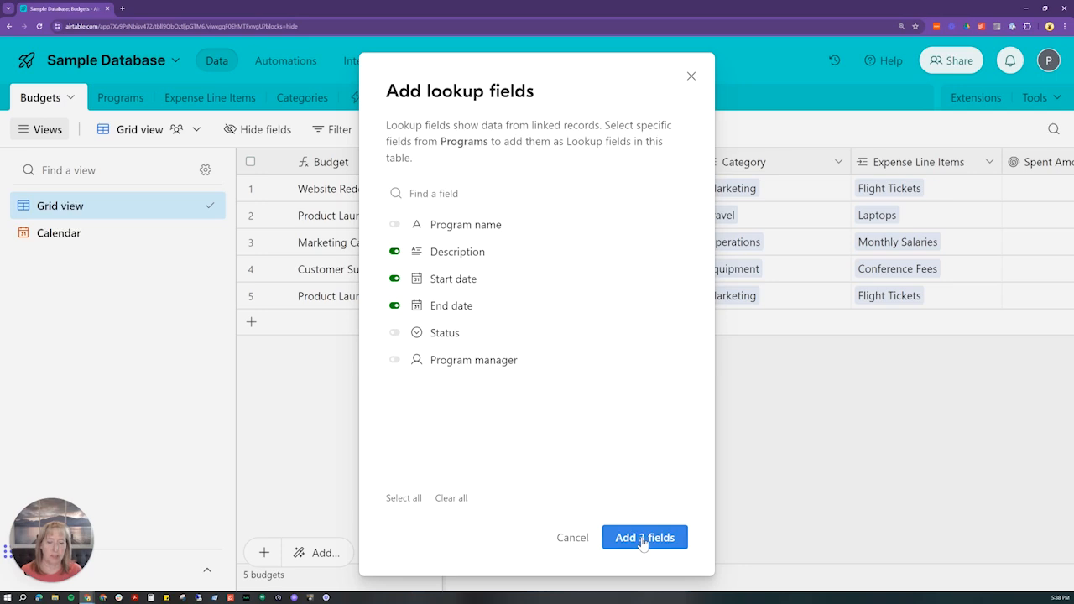
pyautogui.click(643, 537)
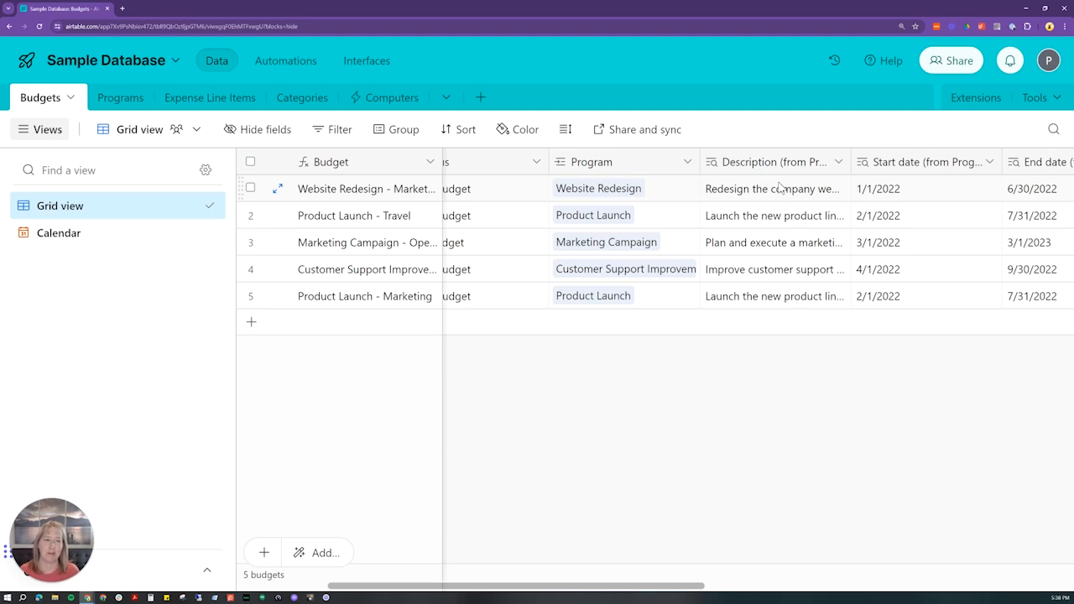
# Inspect the expanded start date lookup value of the Website Redesign budget and close it
pyautogui.click(888, 190)
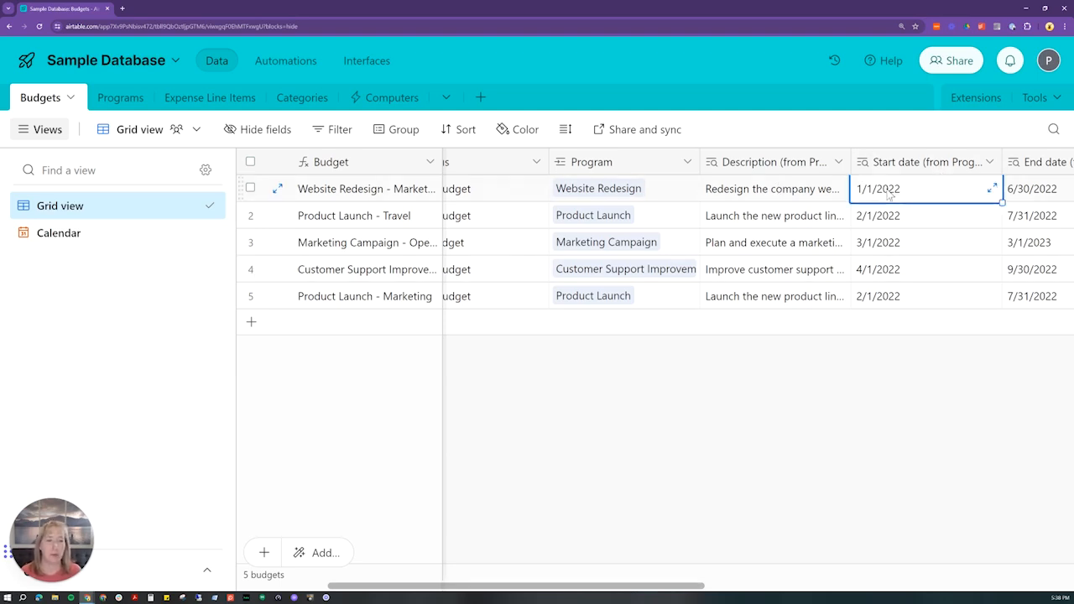
pyautogui.click(991, 188)
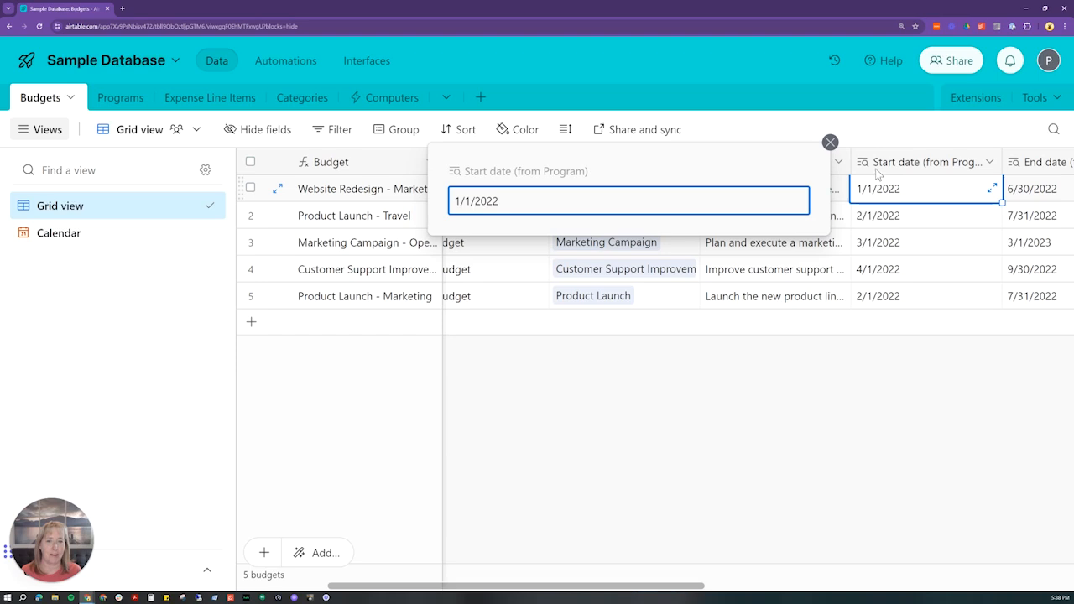
pyautogui.click(829, 142)
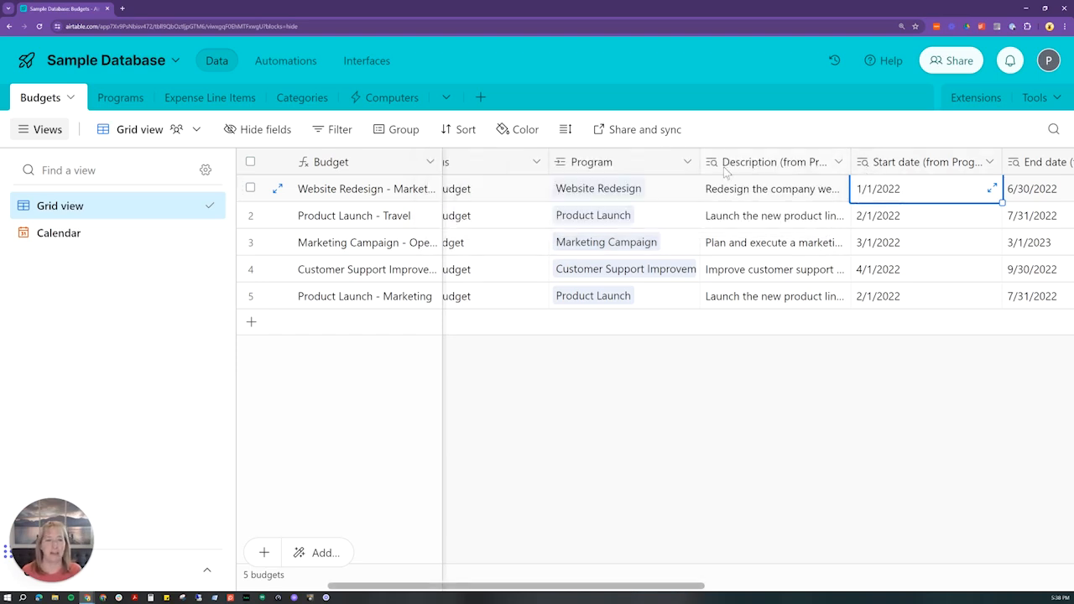
# Try the Tall row height on the Budgets grid and restore it to Short
pyautogui.click(565, 129)
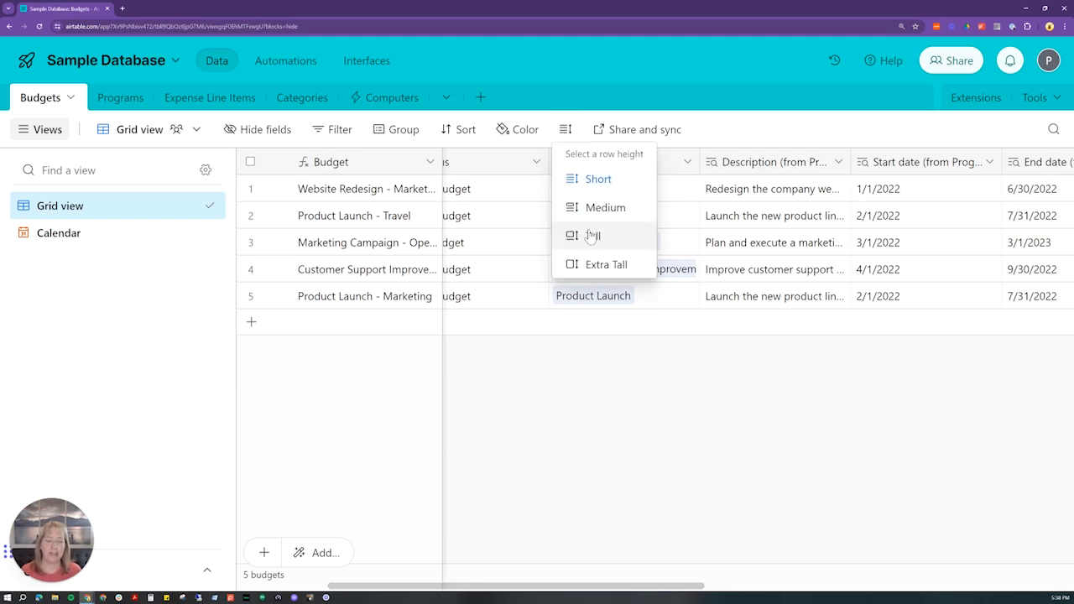
pyautogui.click(593, 235)
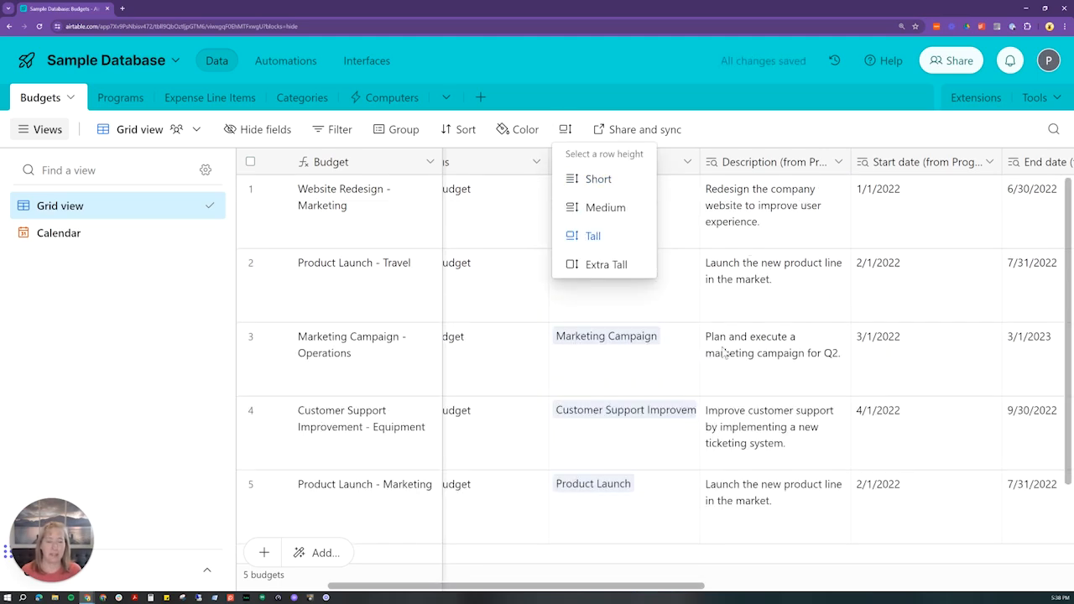
pyautogui.click(596, 179)
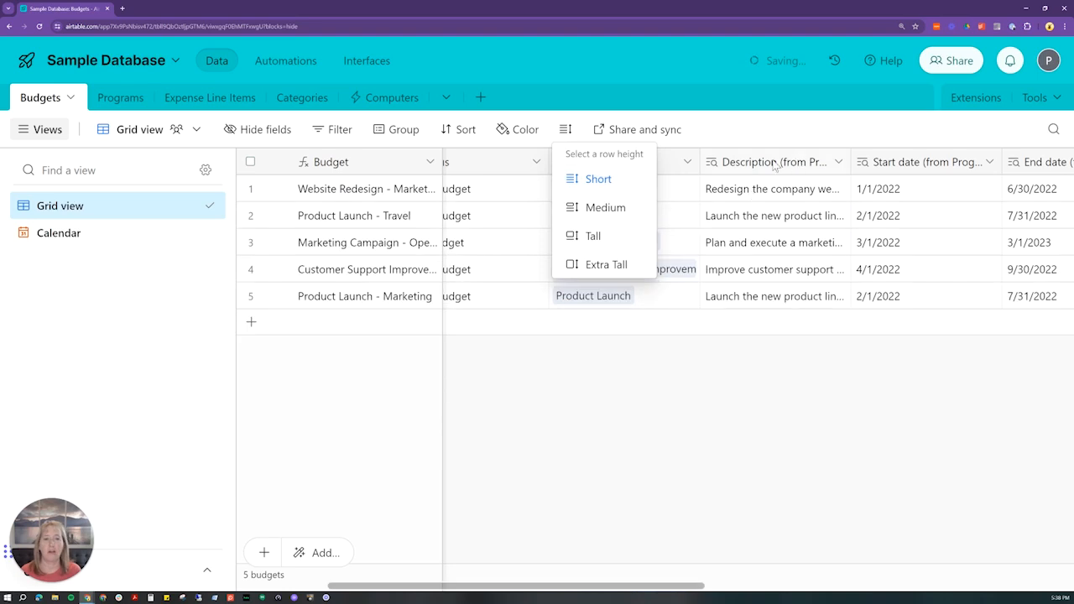
# Hide the Category and Expense Line Items fields in the Budgets grid view
pyautogui.click(252, 129)
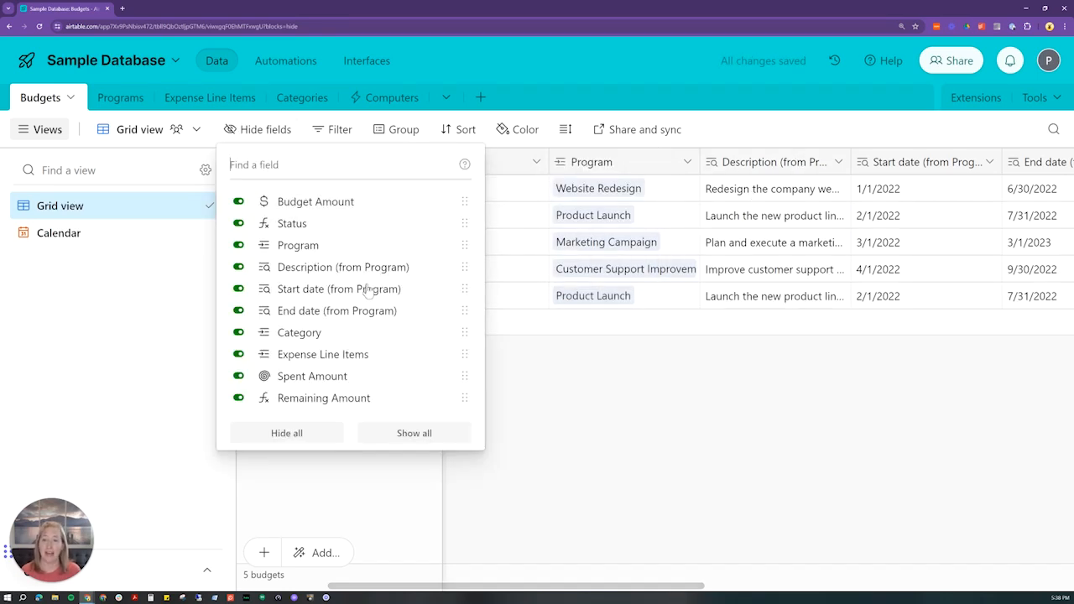
pyautogui.click(310, 336)
pyautogui.click(320, 359)
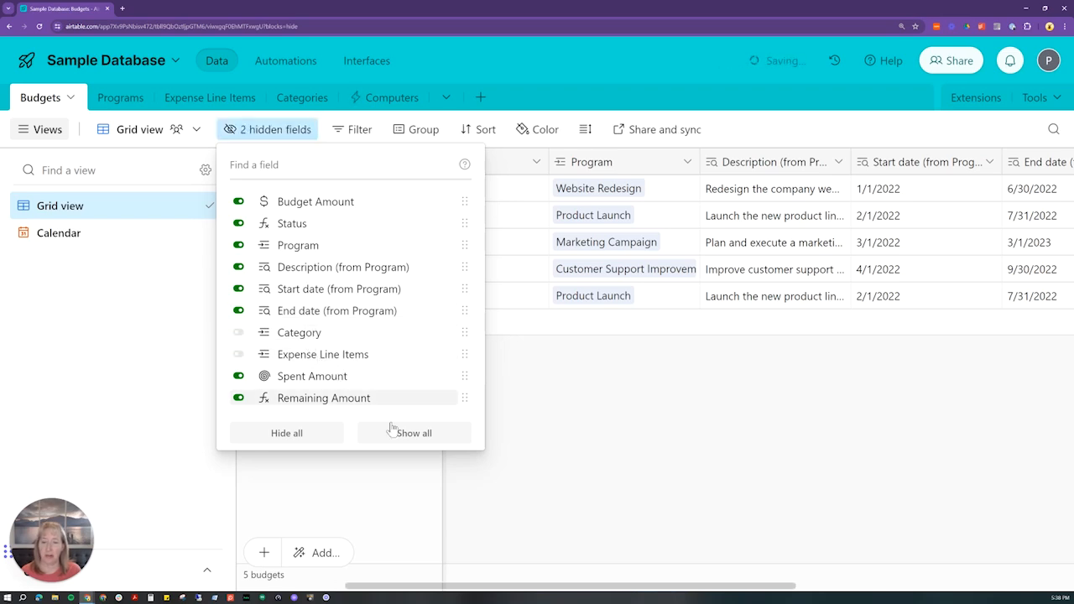
# Review the visible Budgets grid columns across to Remaining Amount along the Customer Support Improvement record
pyautogui.click(669, 366)
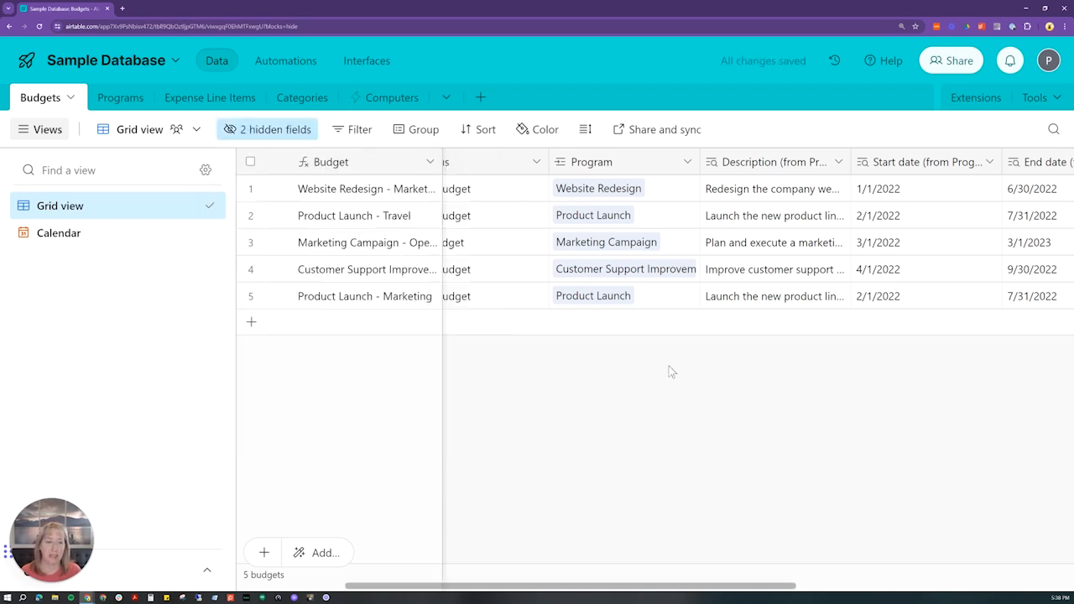
pyautogui.click(720, 265)
pyautogui.press('Right')
pyautogui.press('Right')
pyautogui.press('Right')
pyautogui.press('Right')
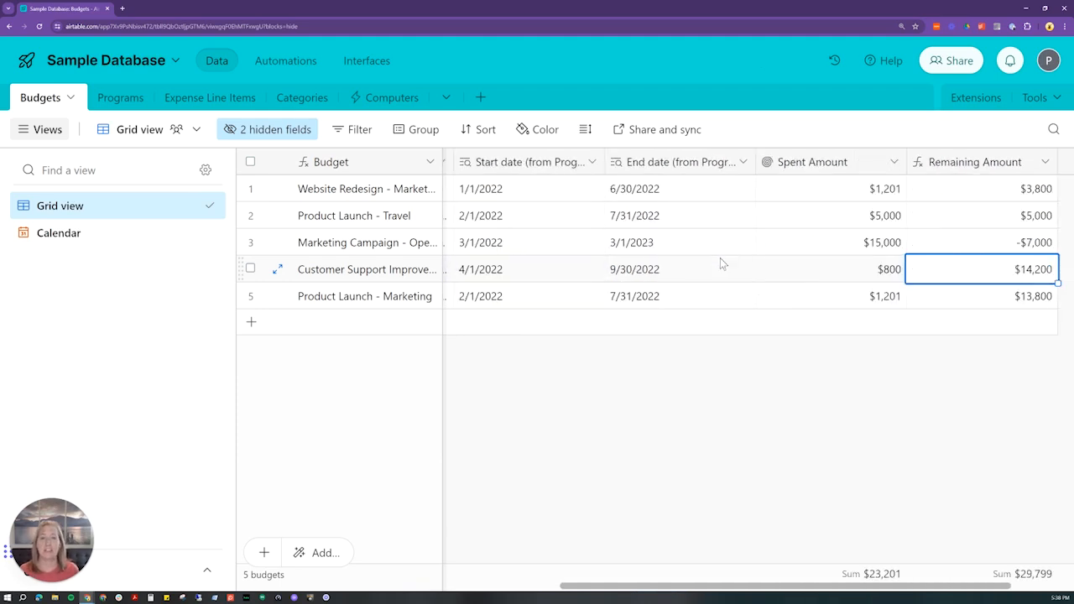
# Show the hidden Category and Expense Line Items fields in the Budgets grid view again
pyautogui.click(260, 131)
pyautogui.click(239, 332)
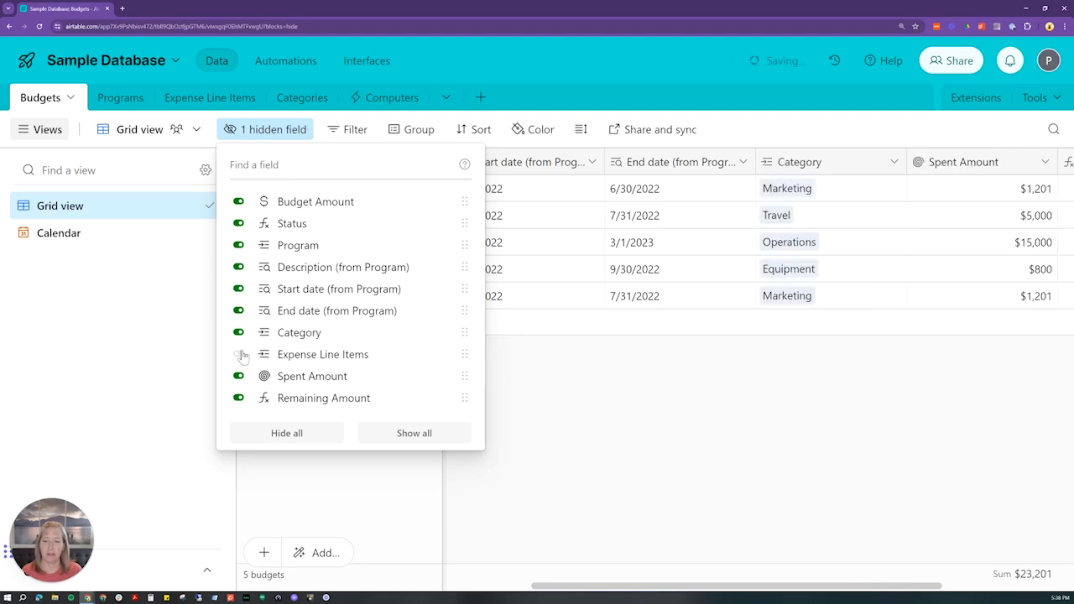
pyautogui.click(261, 358)
pyautogui.click(550, 373)
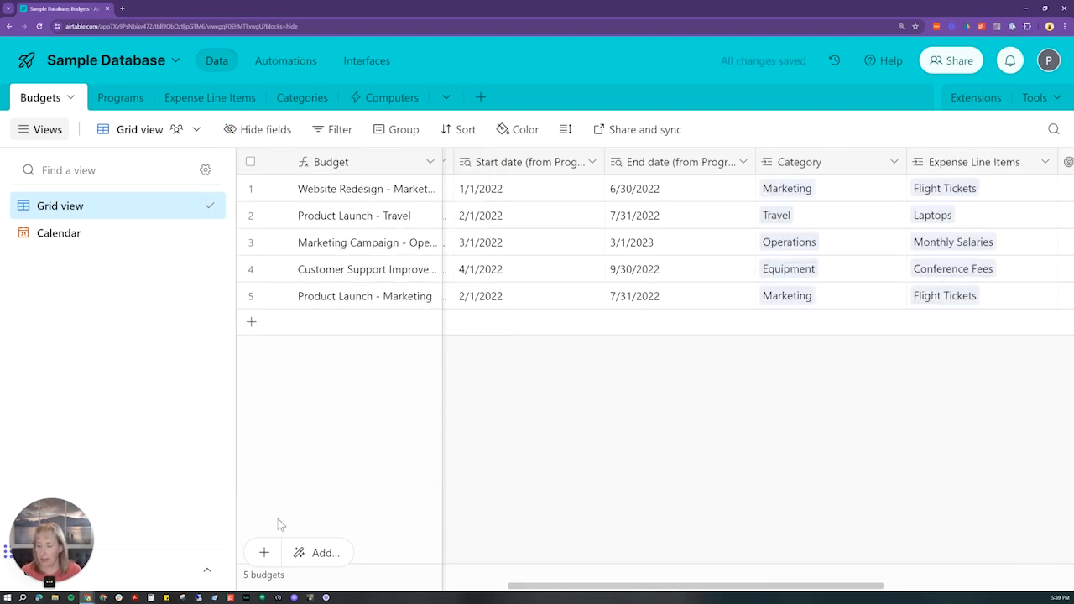
# Create a collaborative calendar view named Calendar 2 in the Budgets table
pyautogui.moveTo(64, 551); pyautogui.dragTo(861, 525)
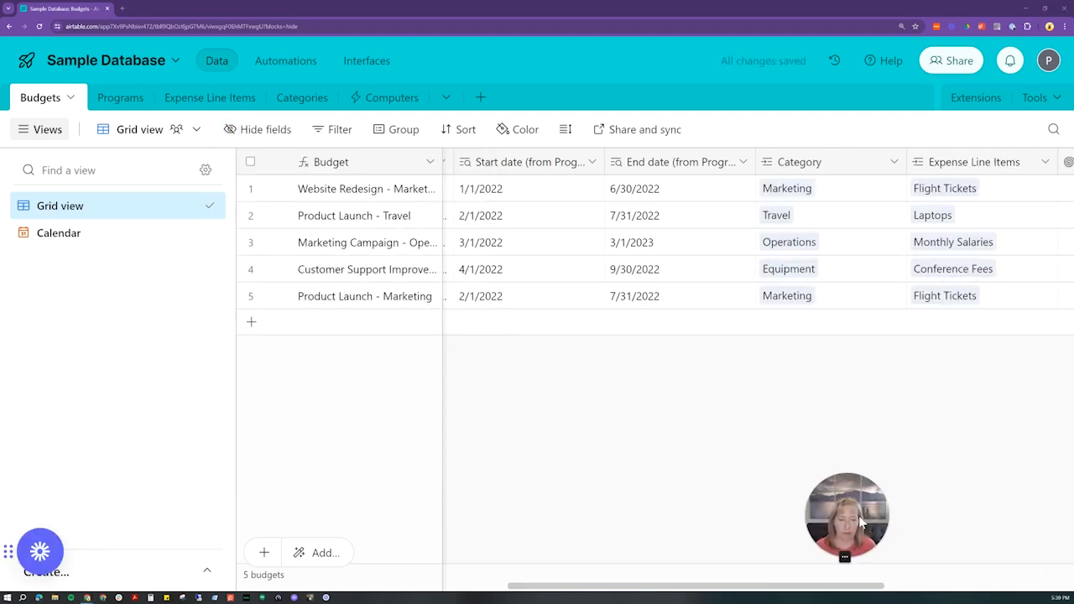
pyautogui.click(208, 574)
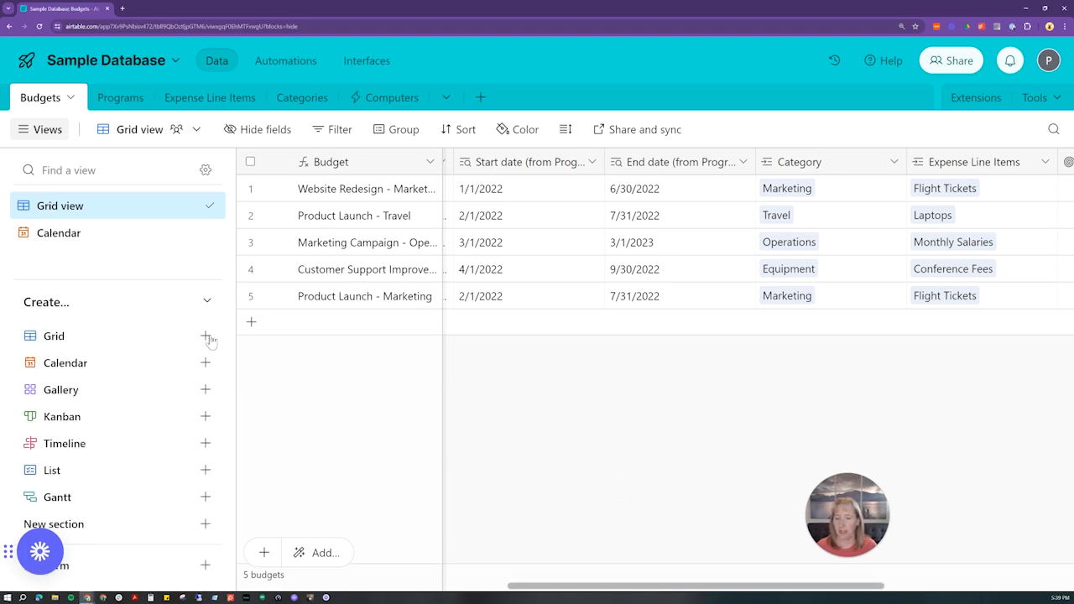
pyautogui.click(82, 367)
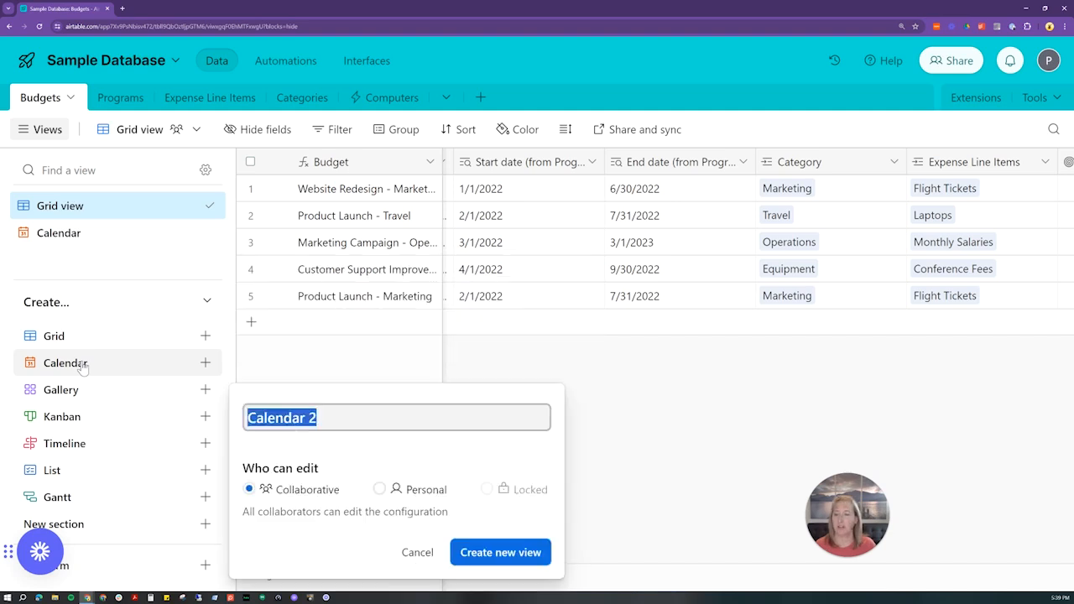
pyautogui.click(482, 554)
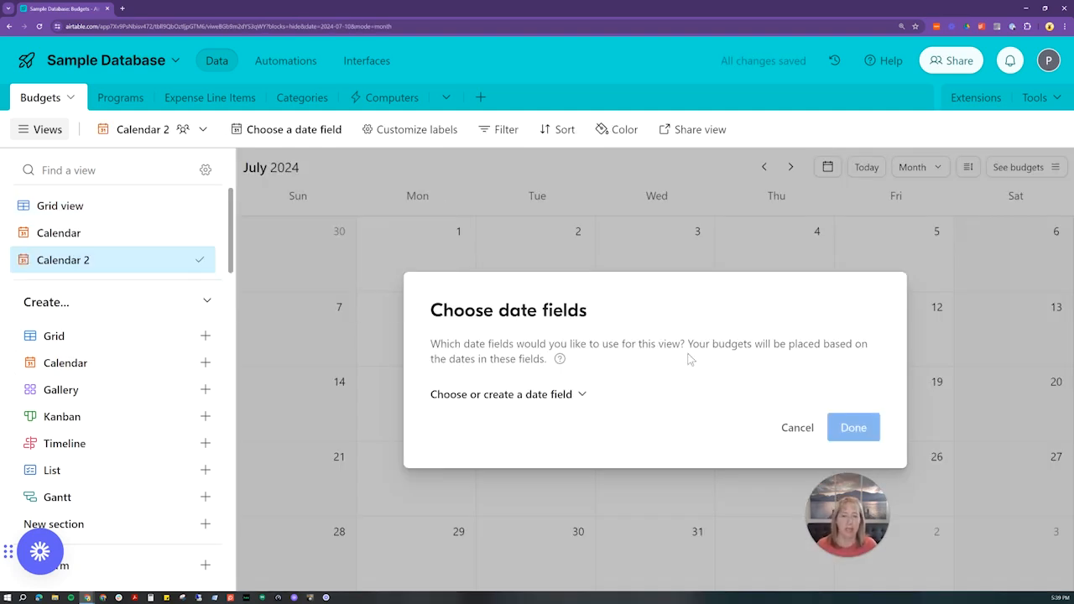
# Set the calendar's date range from Start date (from Program) to End date (from Program)
pyautogui.click(545, 394)
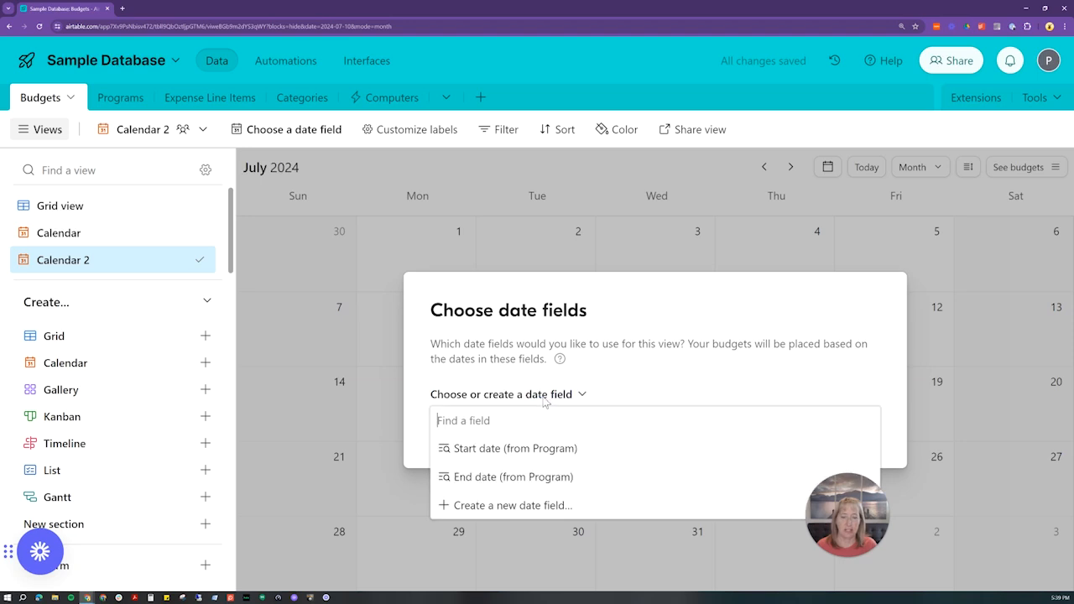
pyautogui.click(522, 450)
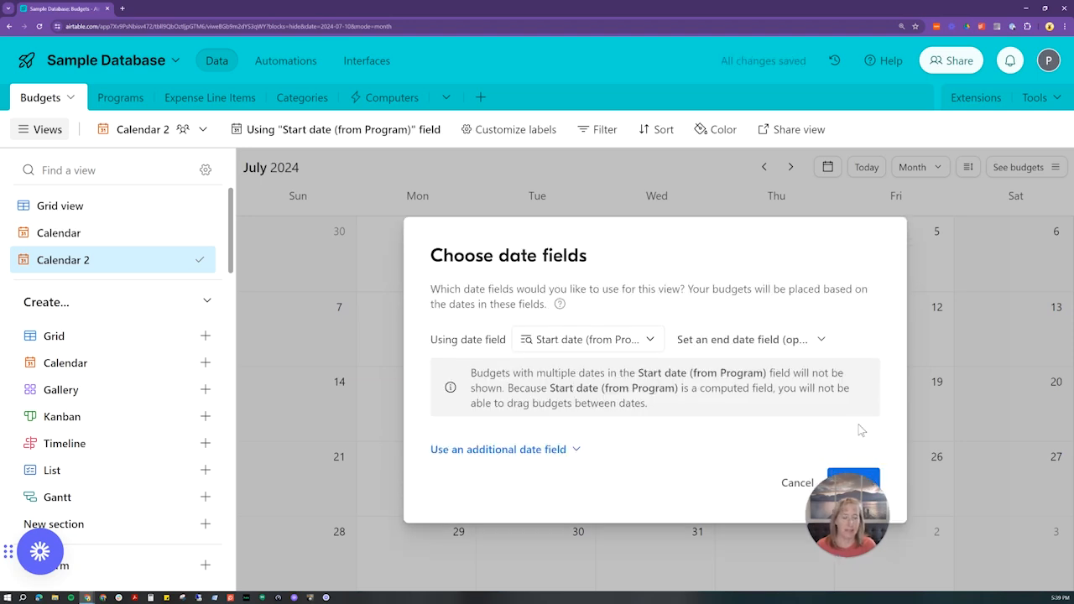
pyautogui.click(820, 340)
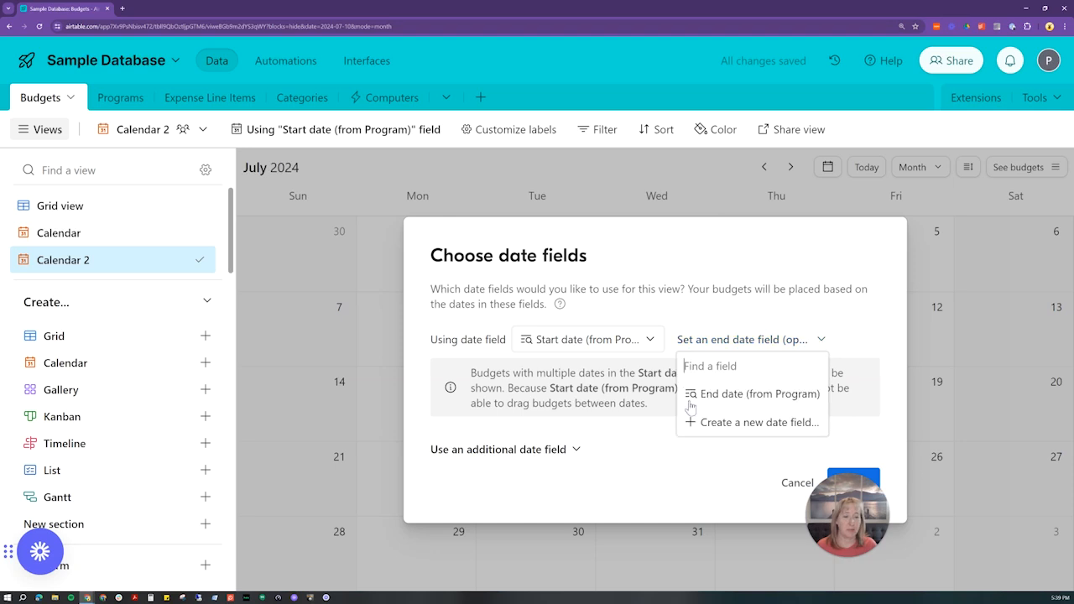
pyautogui.click(738, 394)
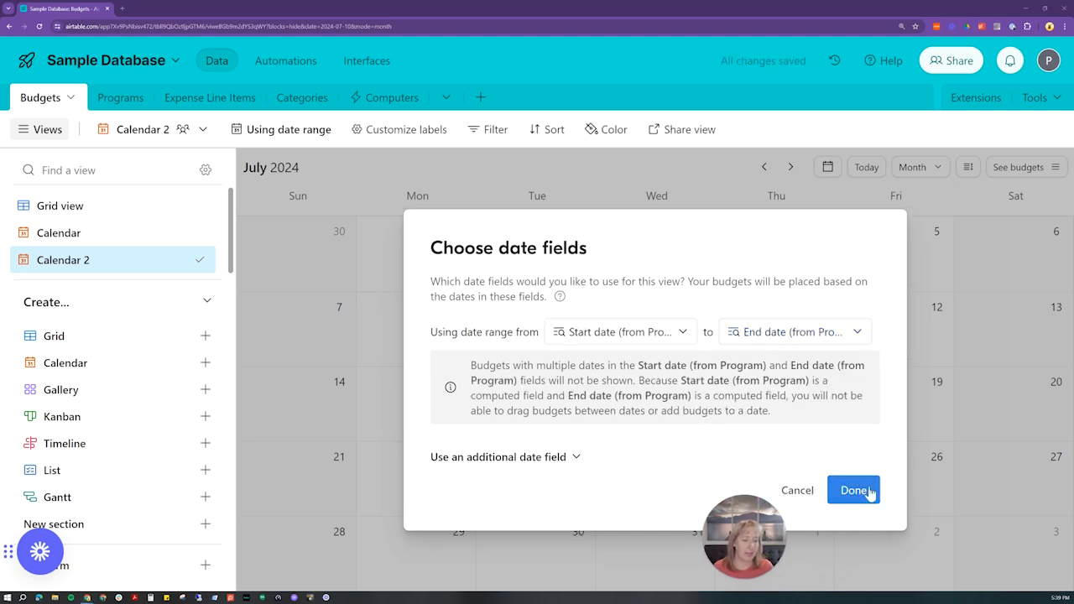
pyautogui.click(869, 492)
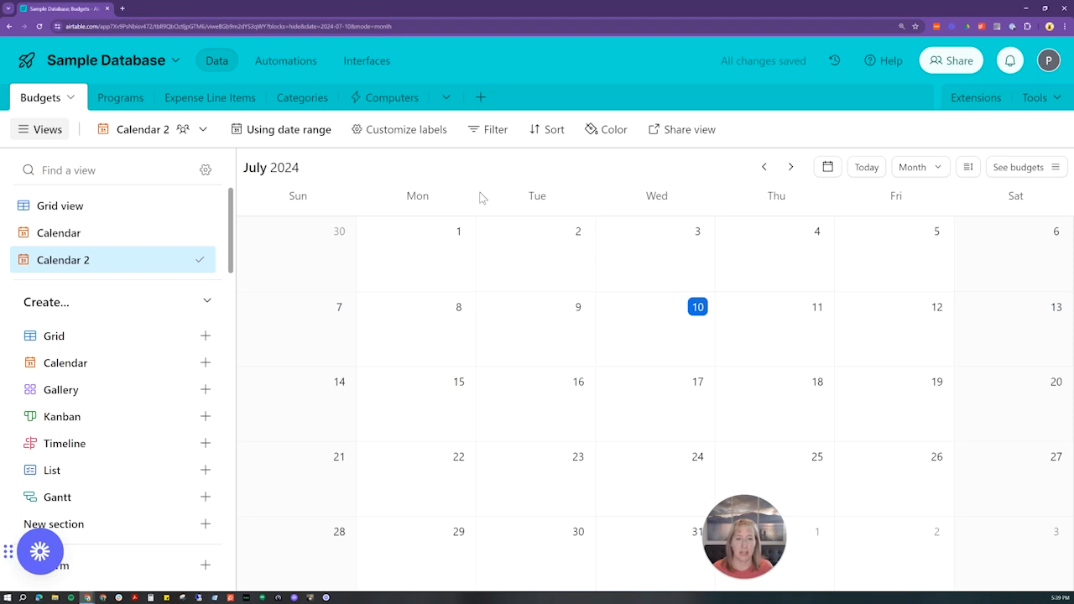
# Bring the Calendar 2 view to July 2022 and switch its time scale to Week
pyautogui.click(790, 167)
pyautogui.click(791, 167)
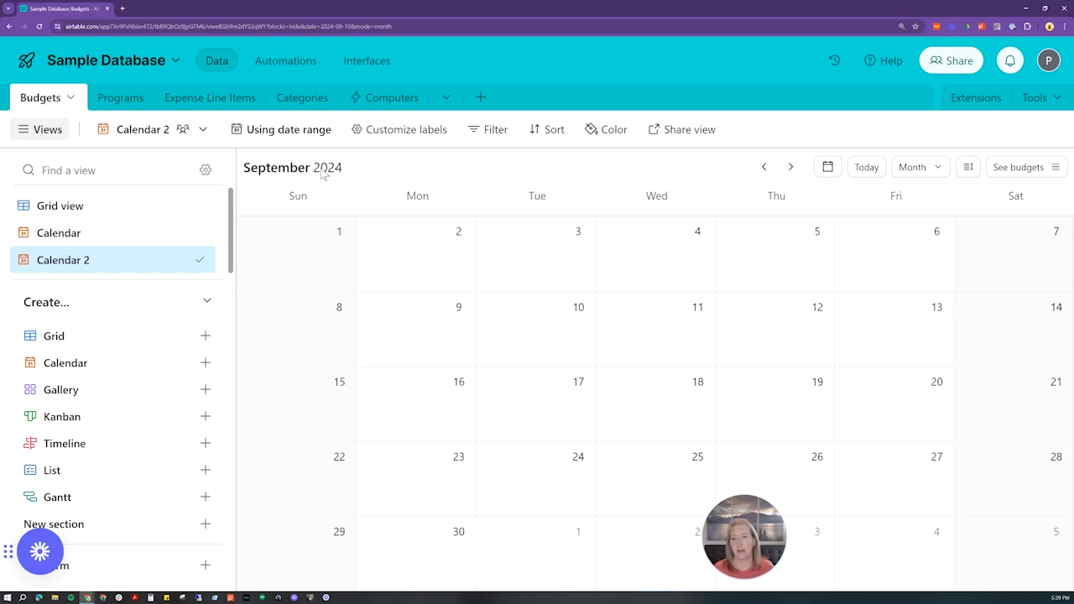
pyautogui.click(26, 261)
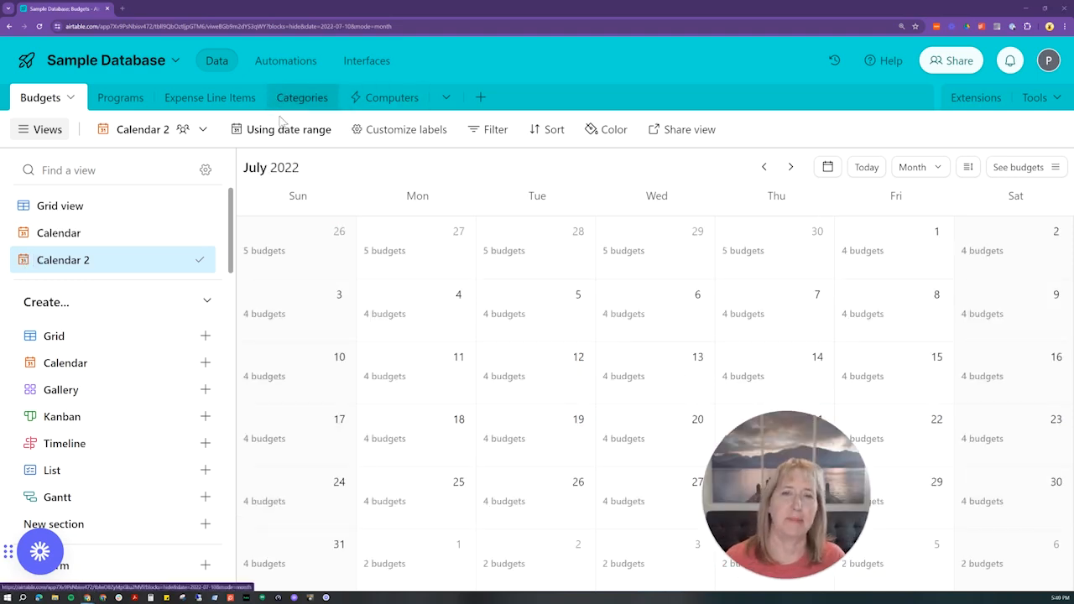
pyautogui.click(937, 170)
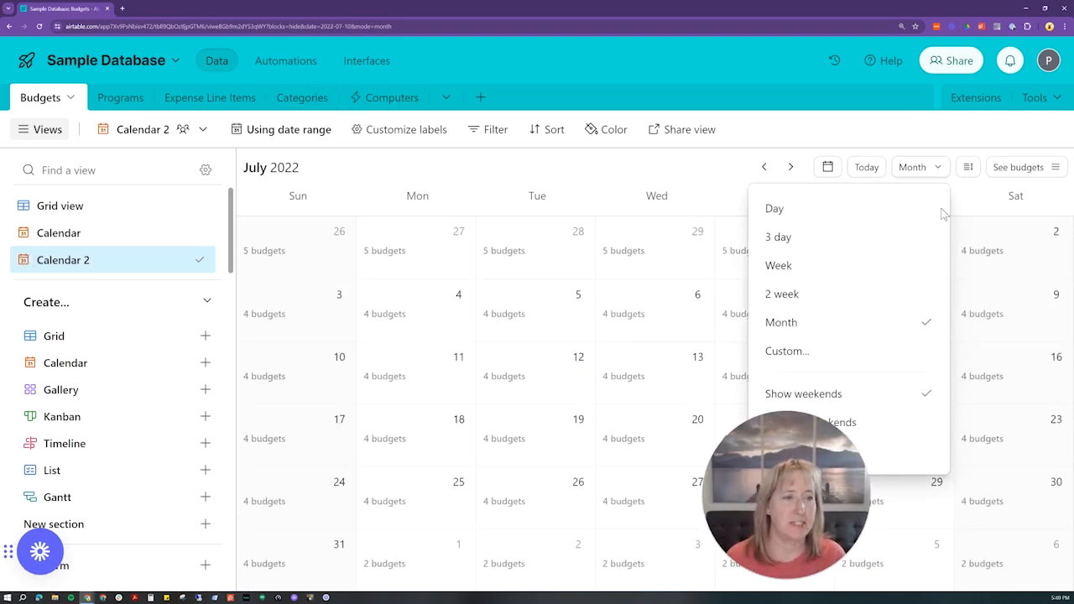
pyautogui.click(842, 266)
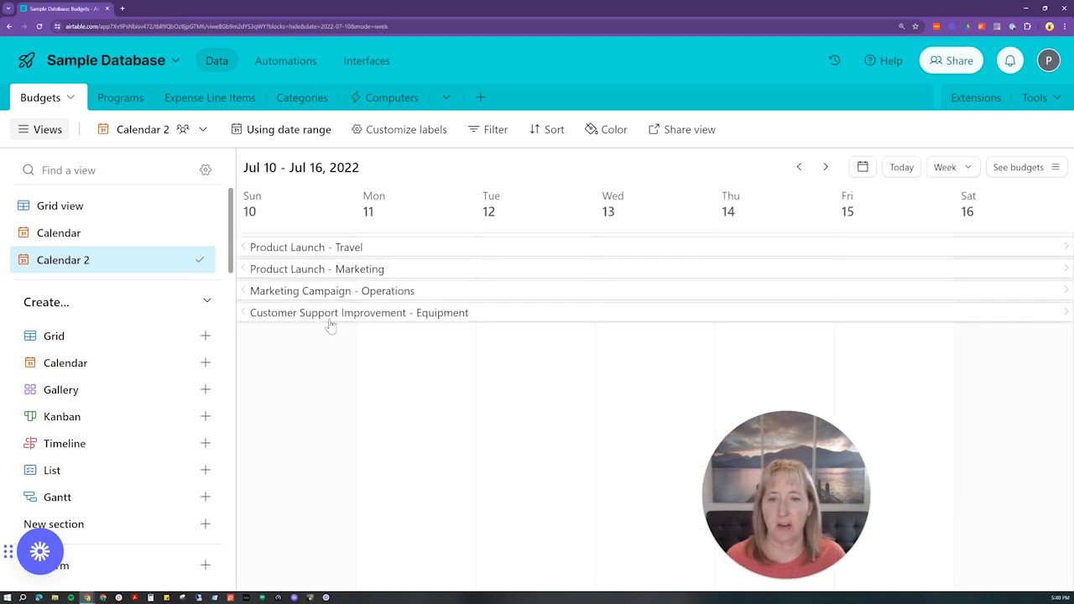
# Browse the calendar forward week by week to Aug 28 - Sep 3, 2022
pyautogui.click(826, 168)
pyautogui.click(827, 168)
pyautogui.click(826, 168)
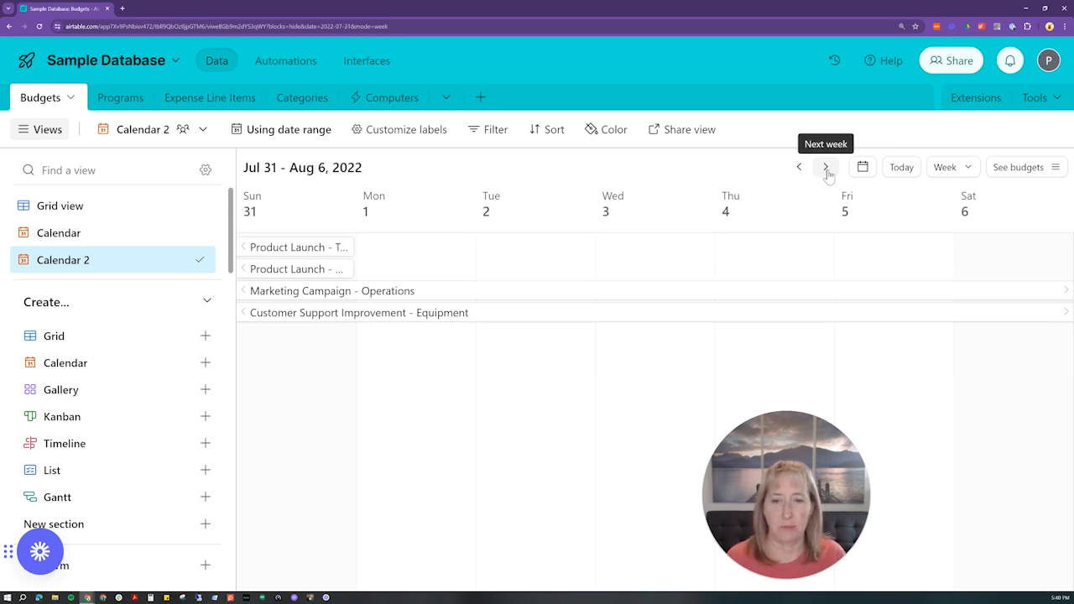
pyautogui.click(826, 169)
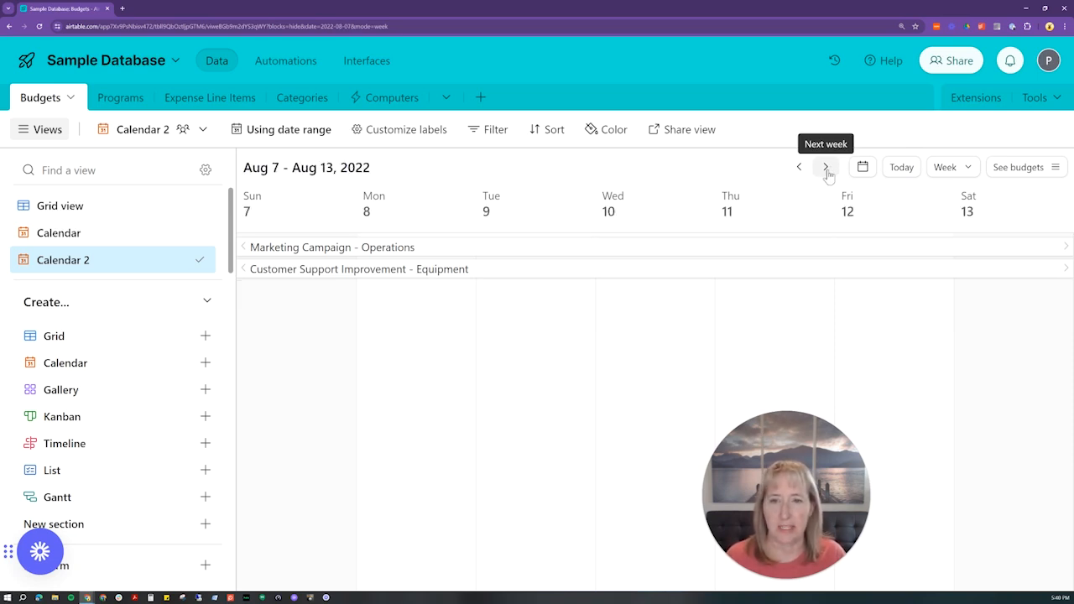
pyautogui.click(826, 169)
pyautogui.click(826, 168)
pyautogui.click(826, 168)
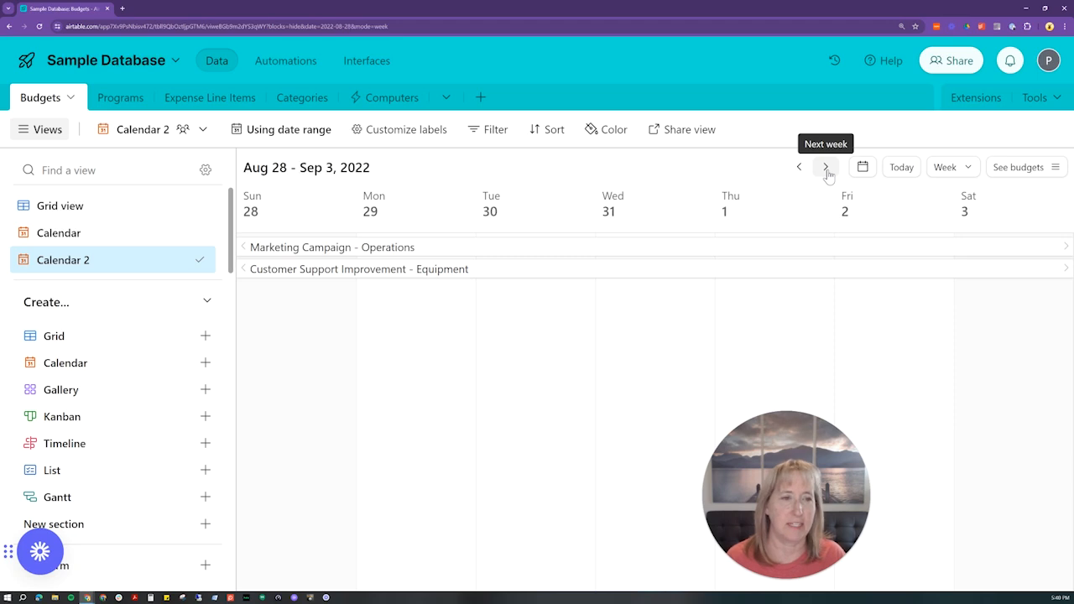
pyautogui.moveTo(98, 261)
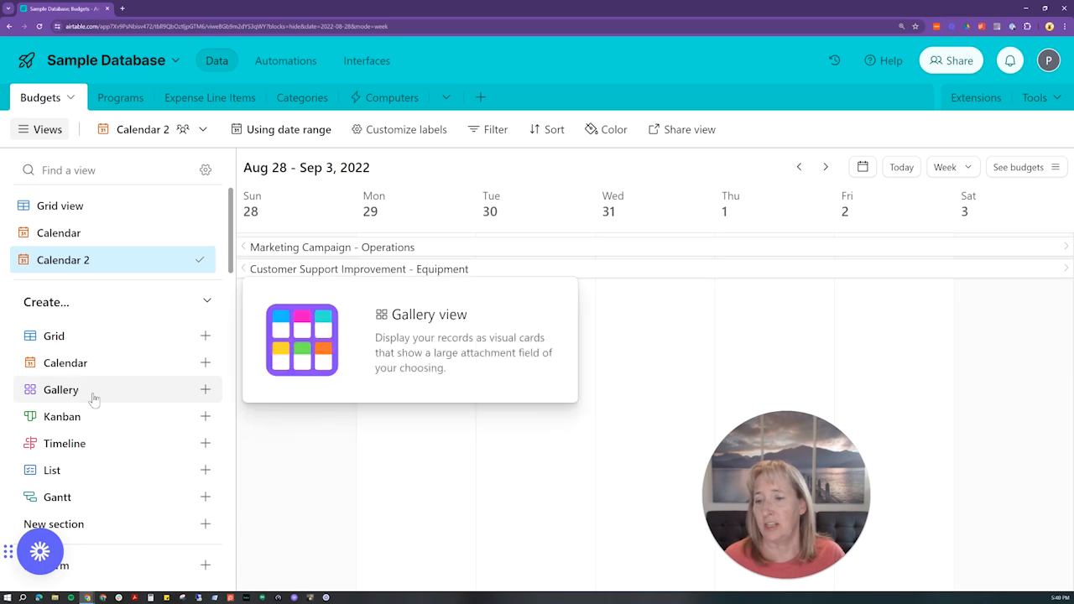
pyautogui.click(89, 419)
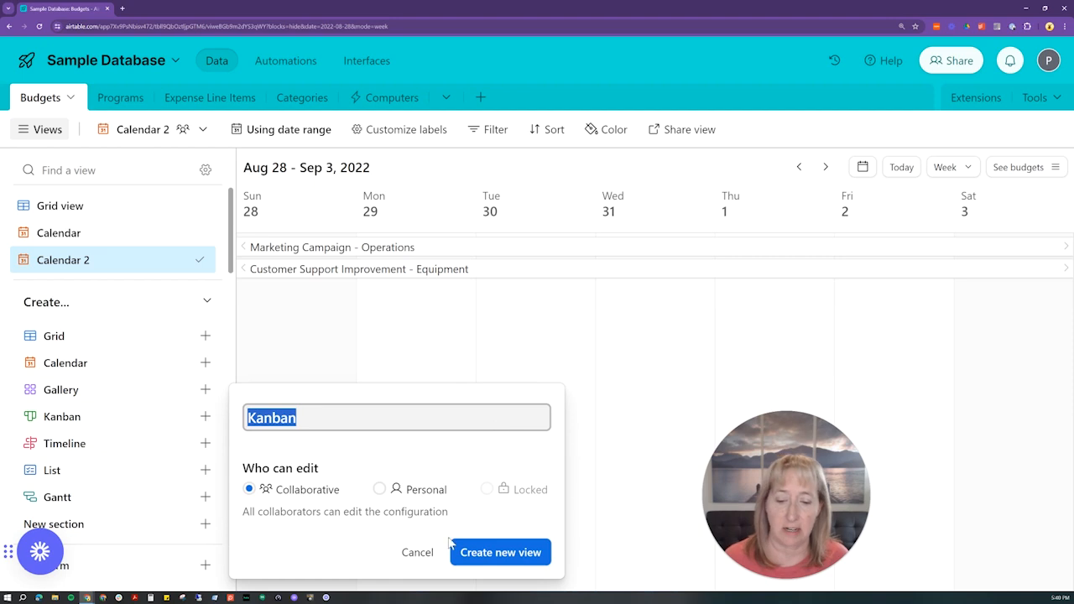
pyautogui.click(417, 552)
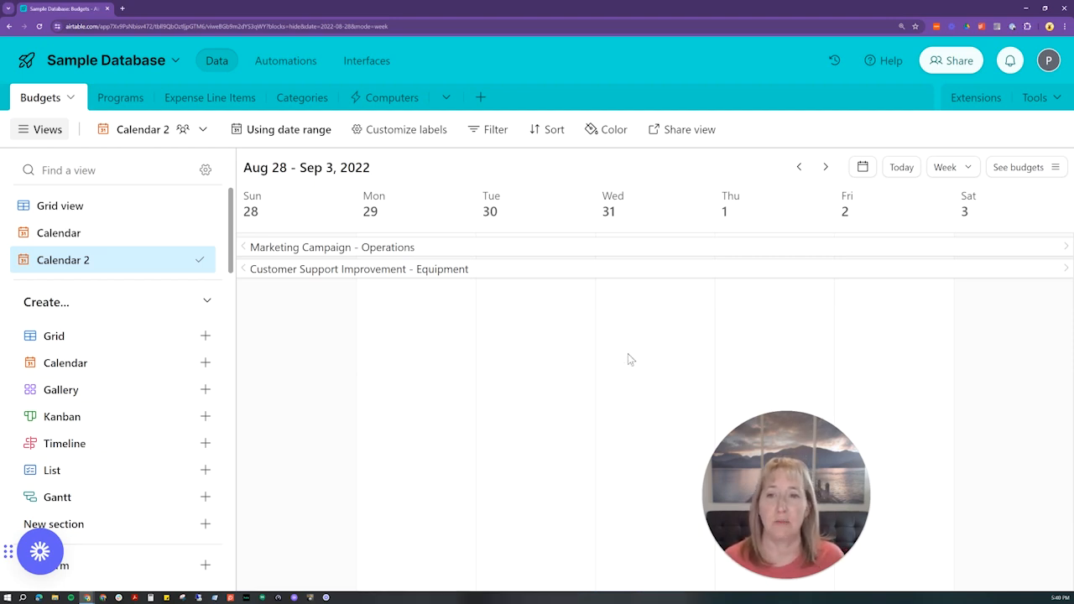
# In the Grid view, try sorting by End date (from Program) from earliest to latest and remove the sort
pyautogui.click(96, 206)
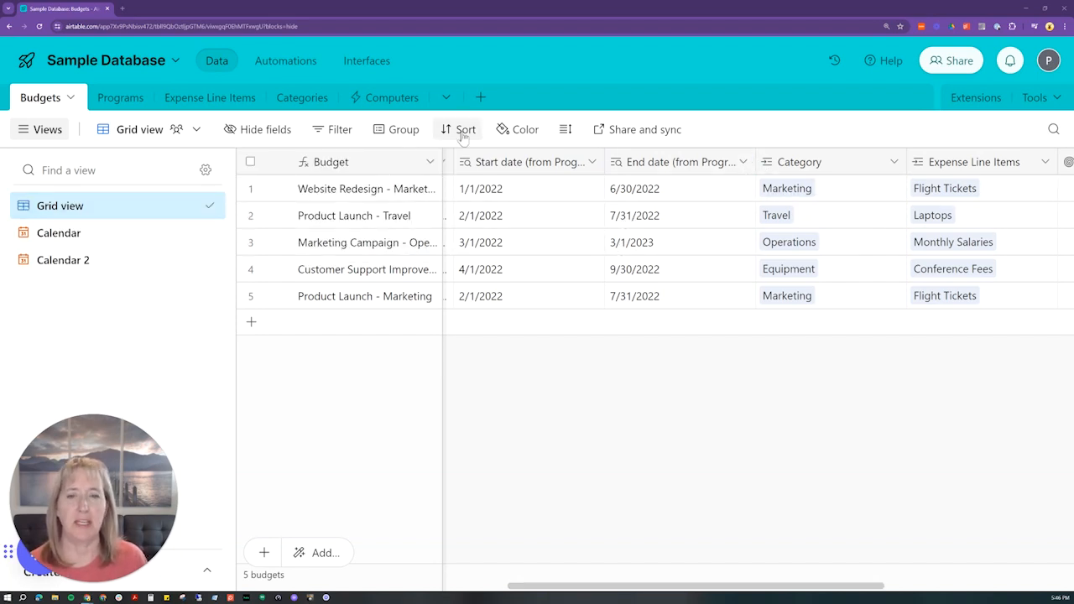
pyautogui.click(742, 163)
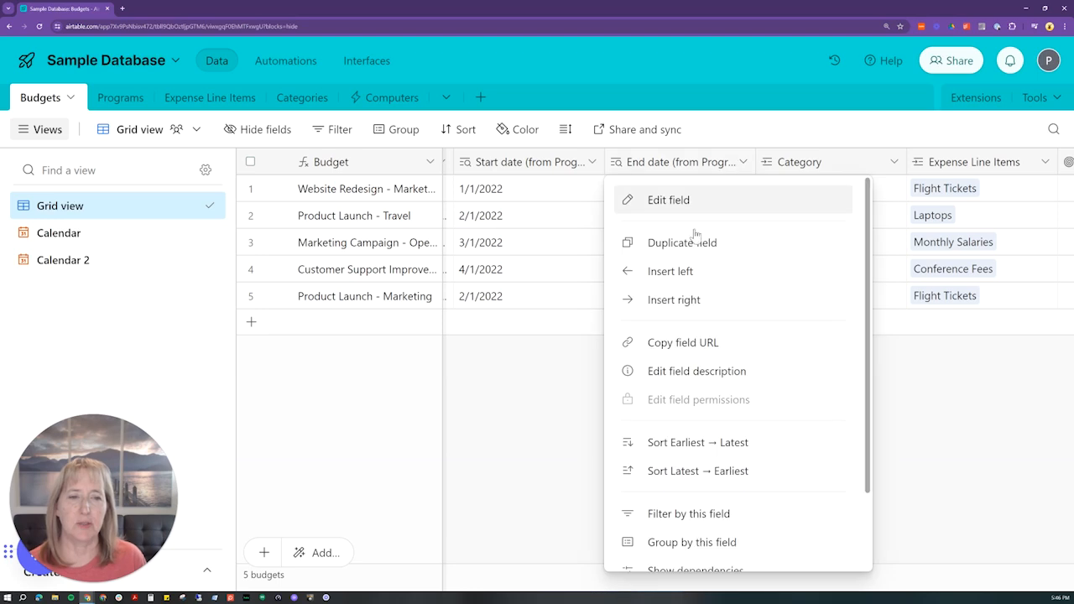
pyautogui.click(729, 454)
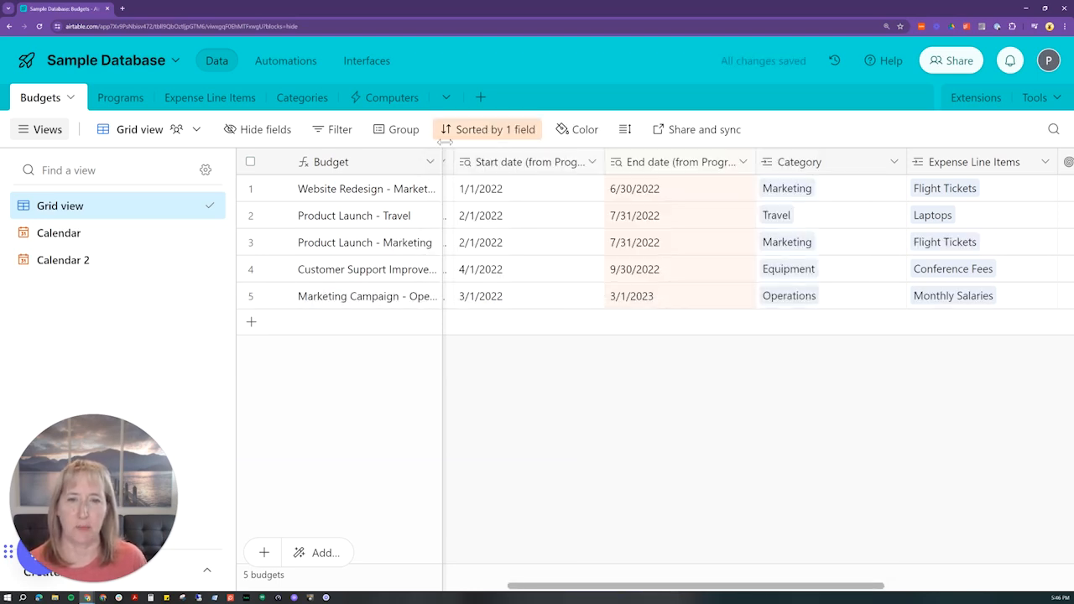
pyautogui.click(471, 132)
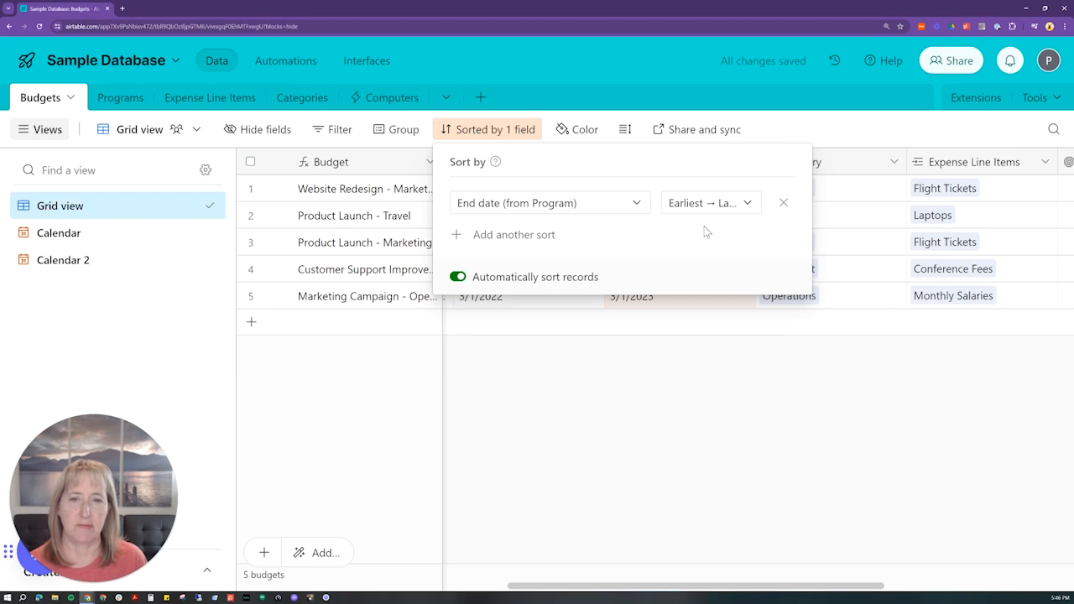
pyautogui.click(782, 202)
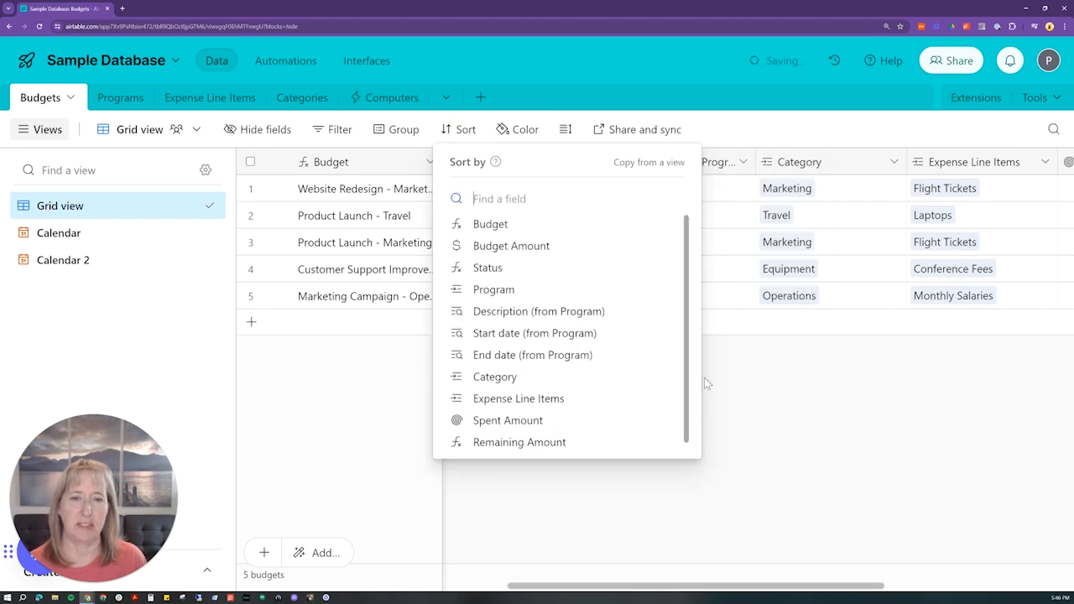
pyautogui.click(766, 409)
# Group the Budgets records in the grid view by Category
pyautogui.click(403, 130)
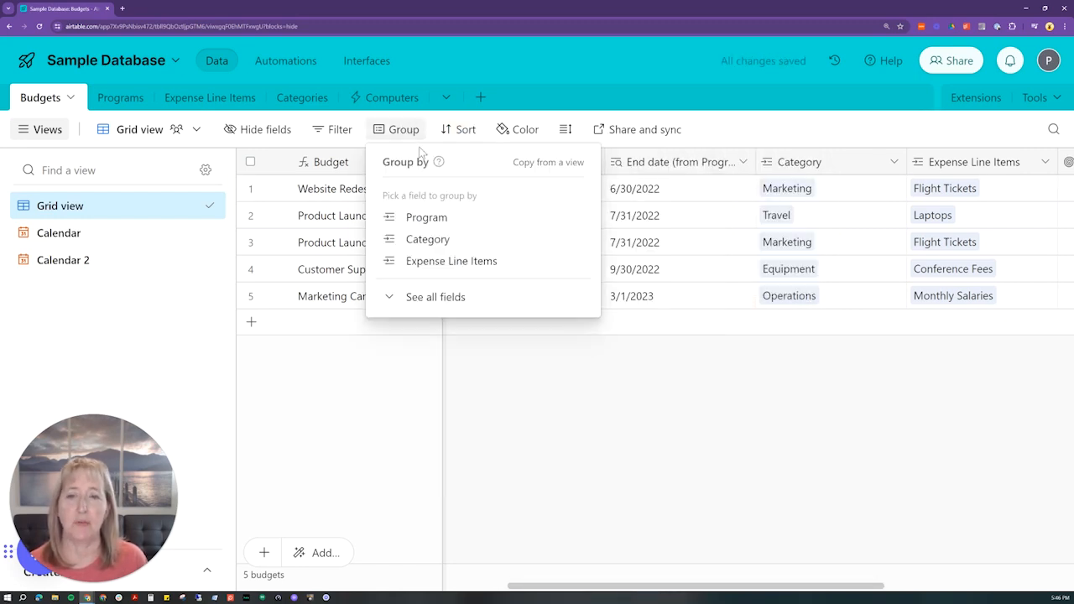
pyautogui.click(427, 240)
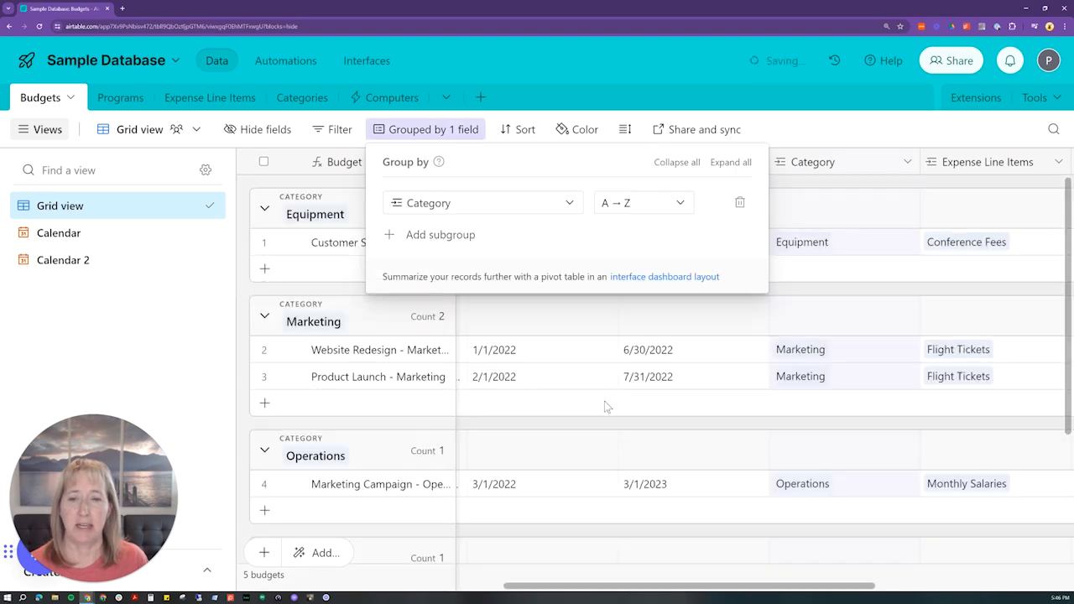
pyautogui.click(648, 104)
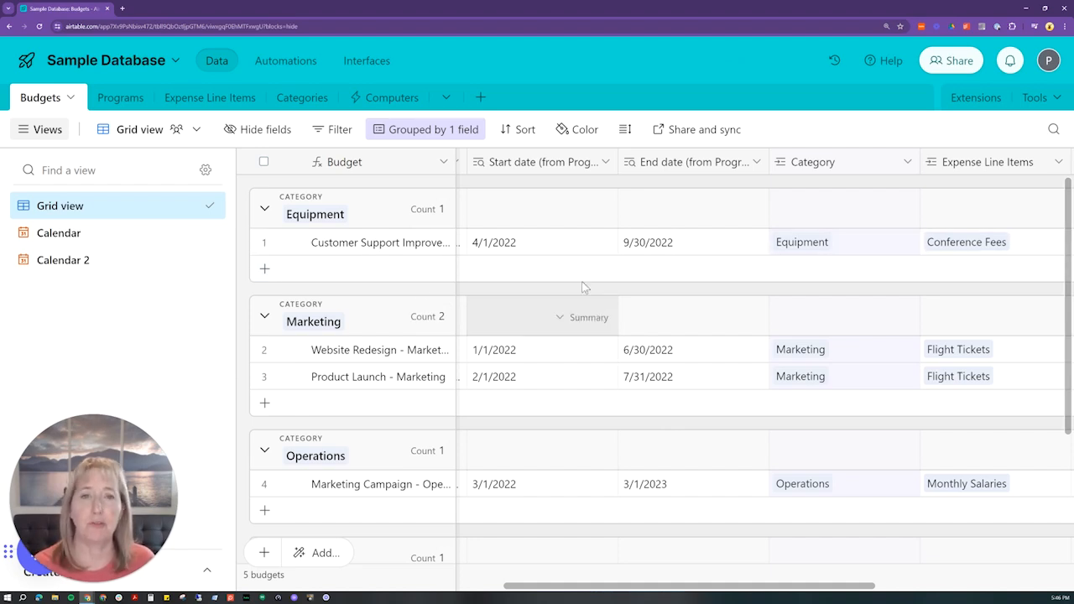
# Hide the Expense Line Items and Category fields in the grouped Budgets grid view
pyautogui.click(283, 131)
pyautogui.click(315, 356)
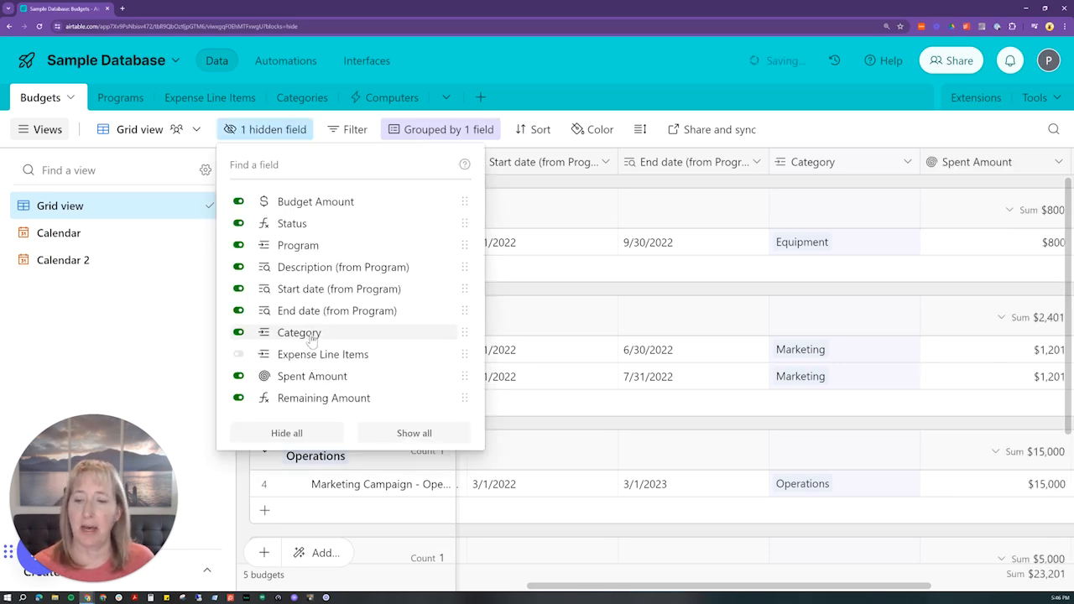
pyautogui.click(299, 332)
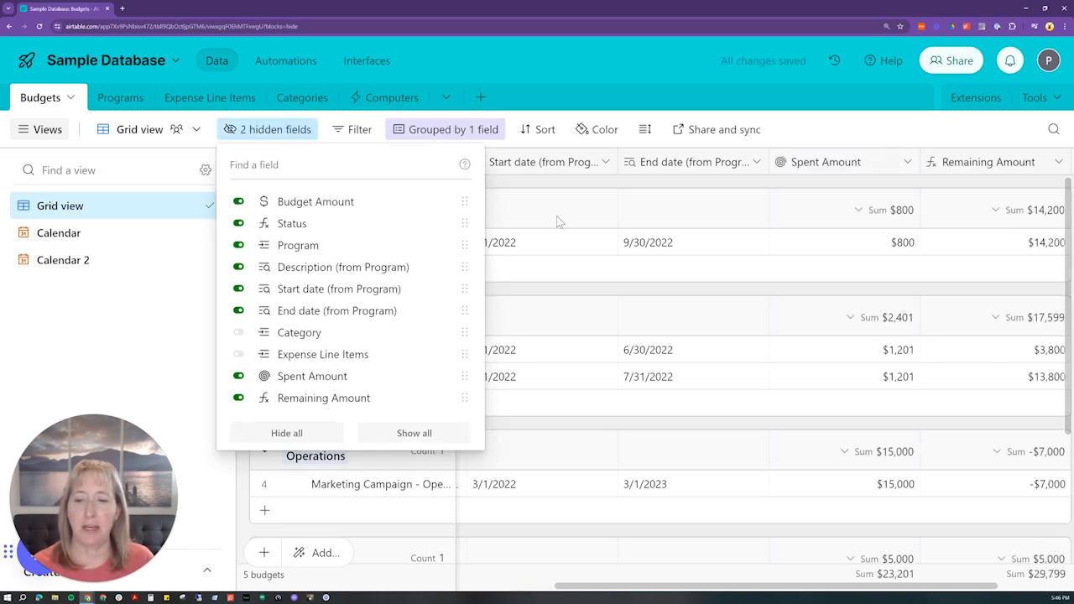
pyautogui.click(783, 136)
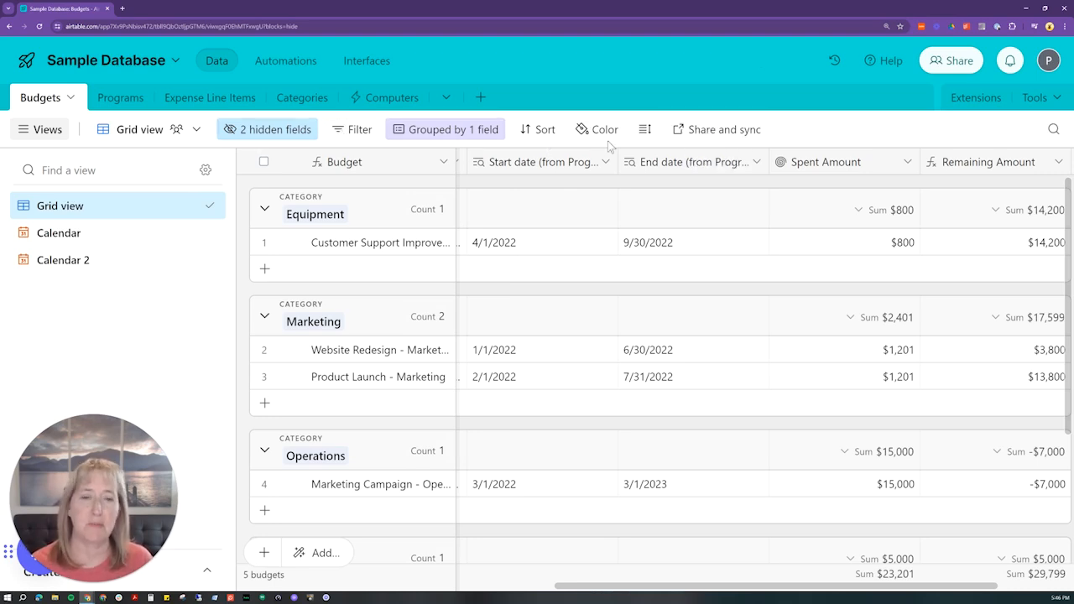
# Create a share link to the grouped Budgets grid view and copy it to the clipboard
pyautogui.click(713, 134)
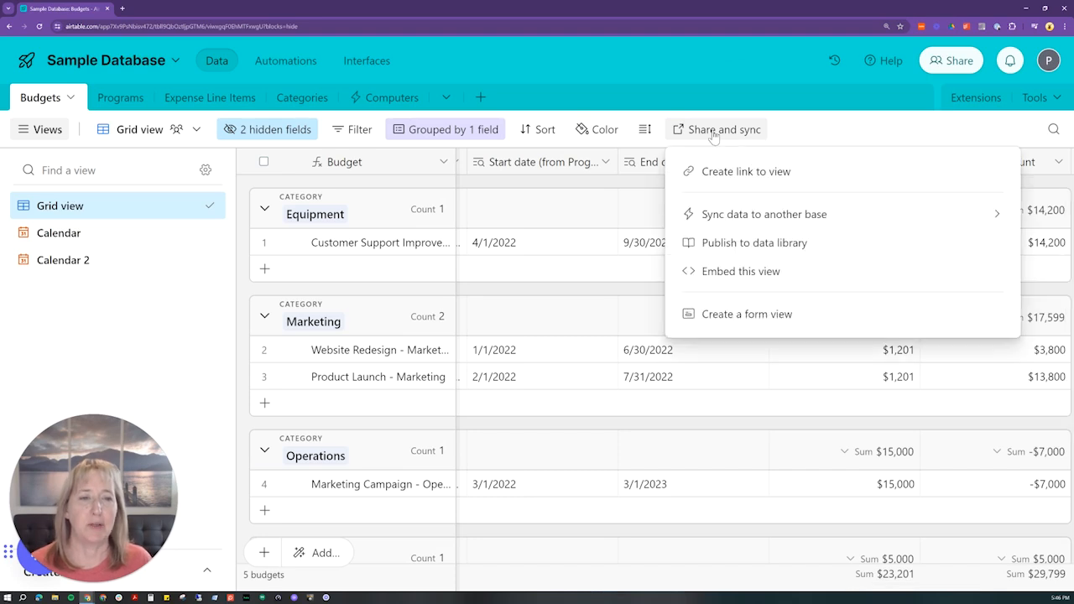
pyautogui.click(734, 173)
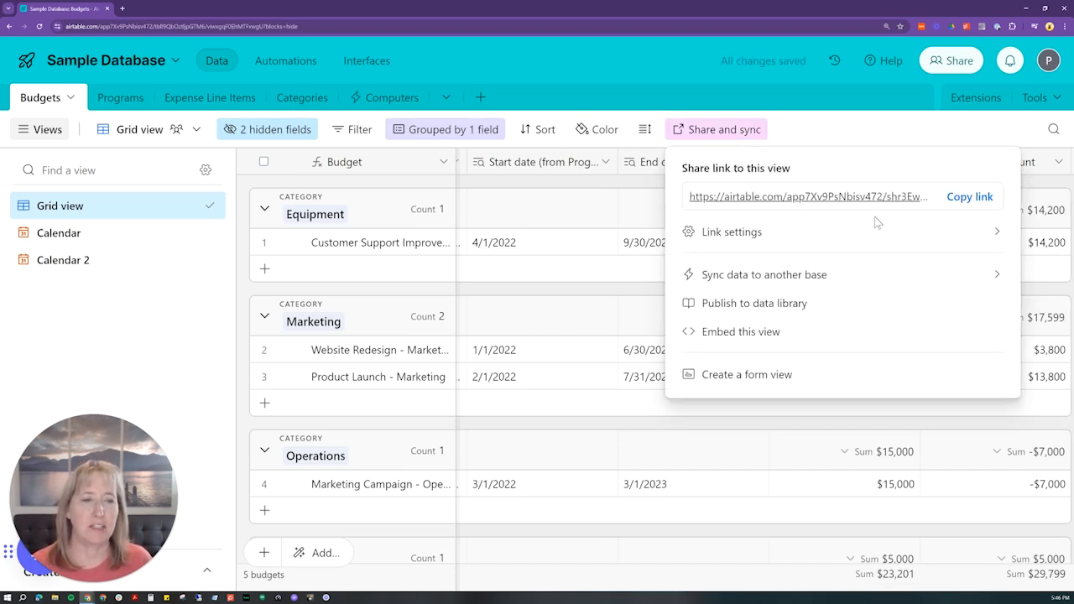
pyautogui.click(960, 204)
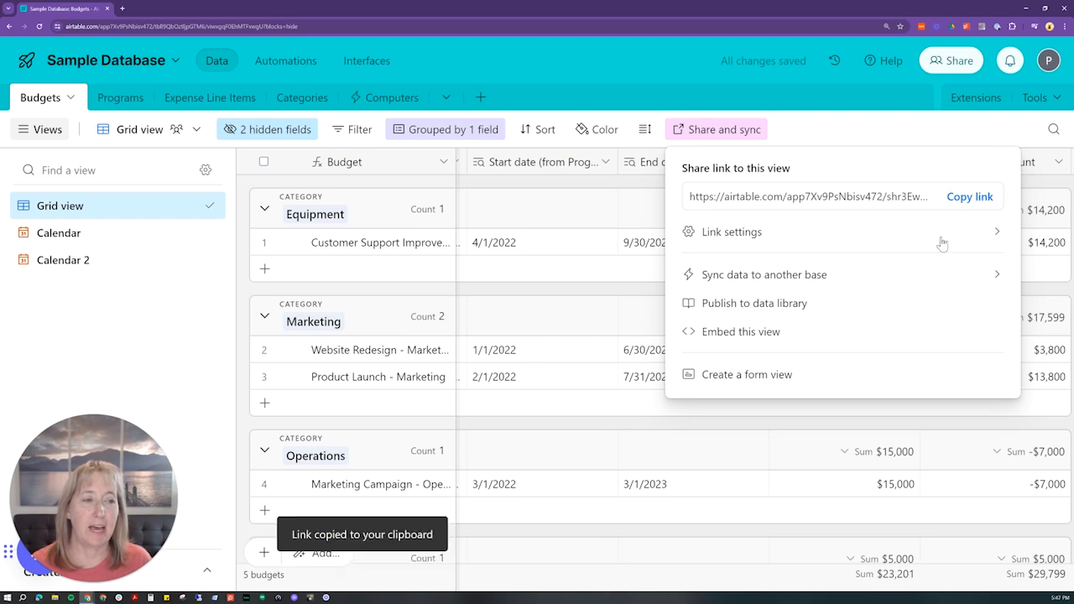
# Open the copied share link in a new browser tab to view the shared grid
pyautogui.click(123, 8)
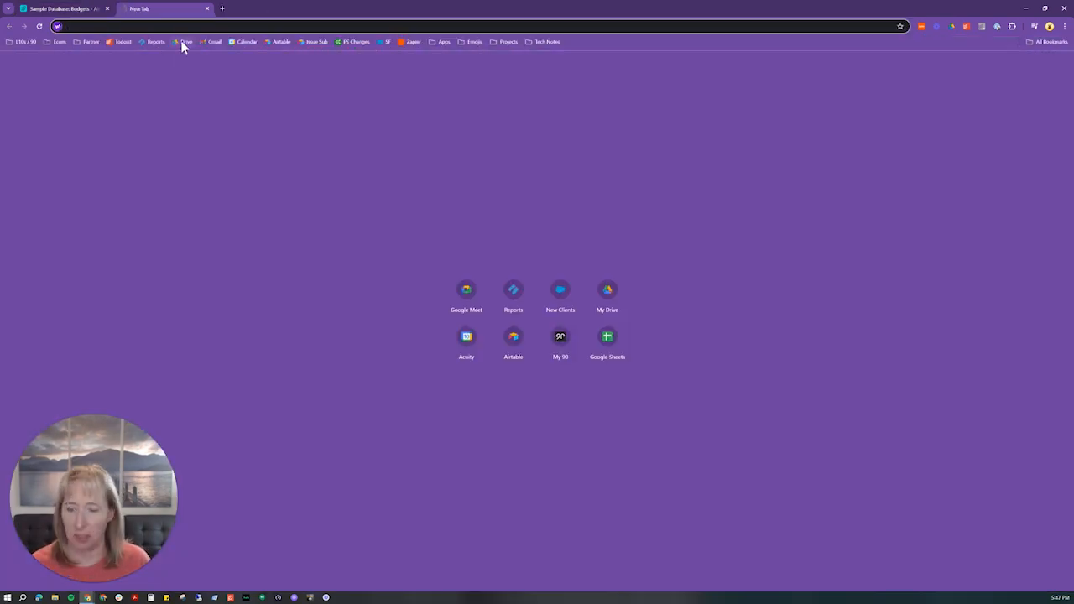
pyautogui.hotkey('ctrl', 'v')
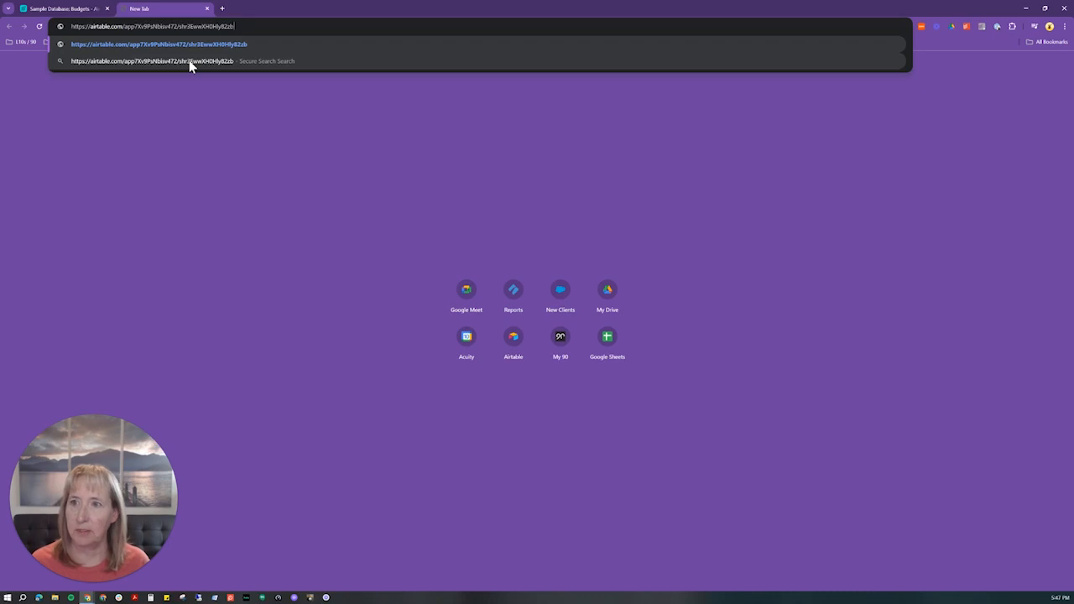
pyautogui.press('Return')
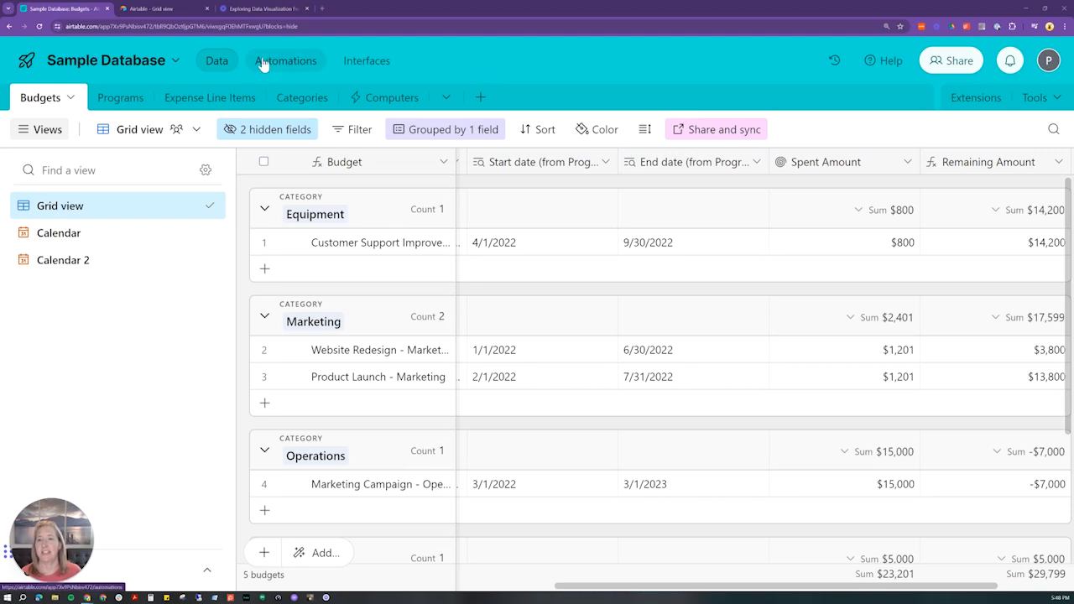
# In the base's automations, create an automation from the suggested "Send a Slack message" template
pyautogui.click(261, 61)
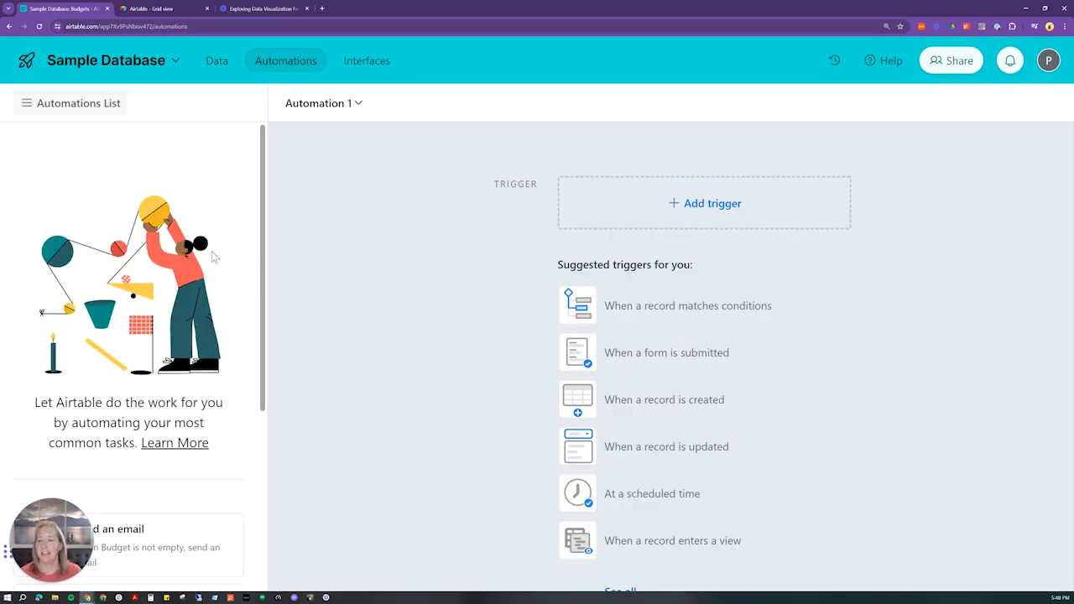
pyautogui.scroll(-3, 216, 248)
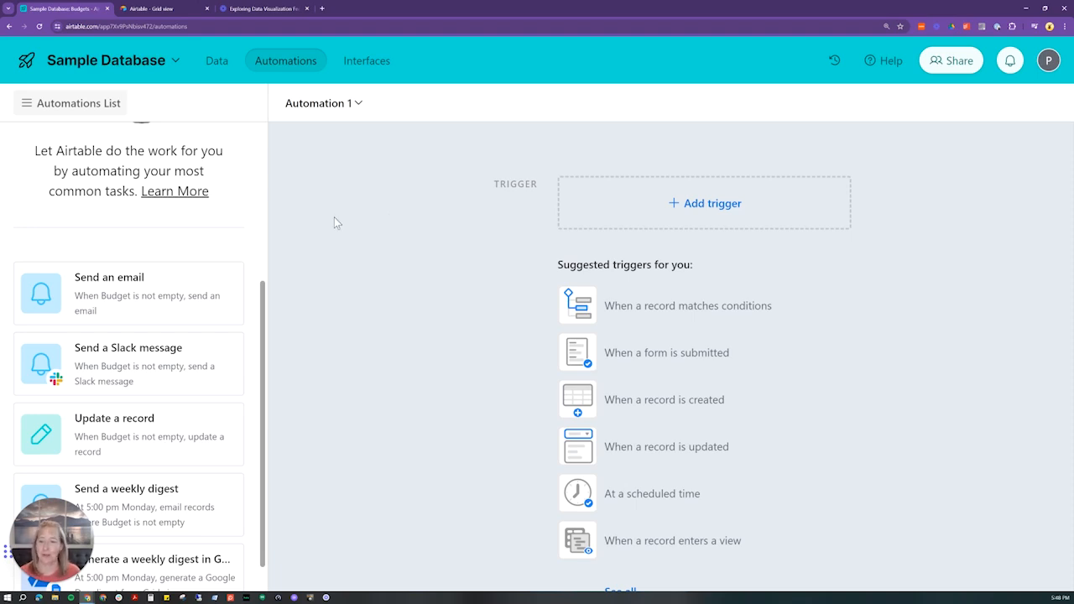
pyautogui.click(168, 373)
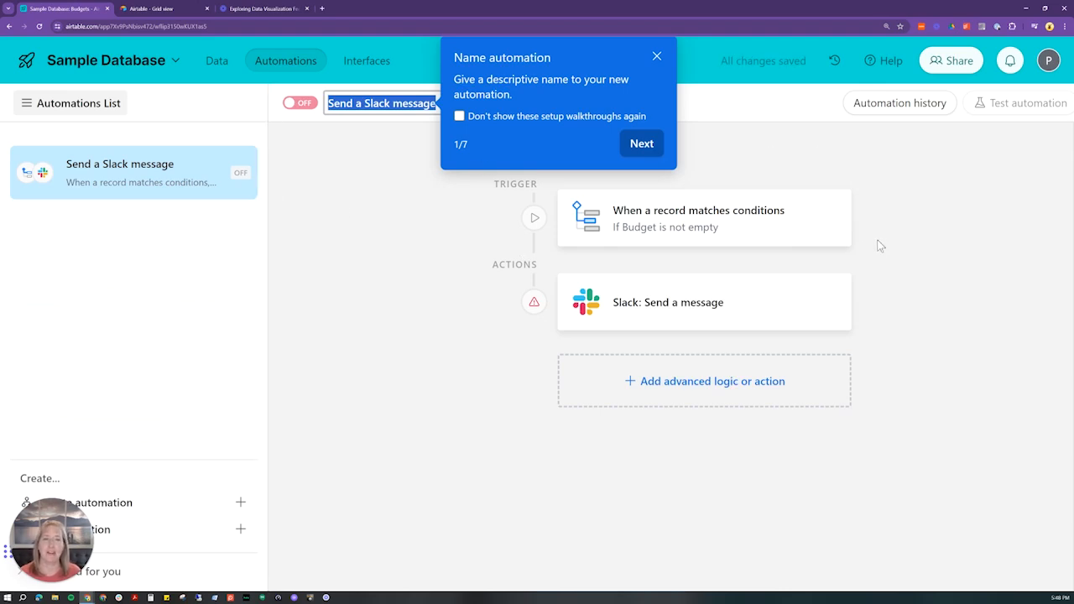
# Change the Slack message automation's trigger type to "When record created"
pyautogui.click(791, 234)
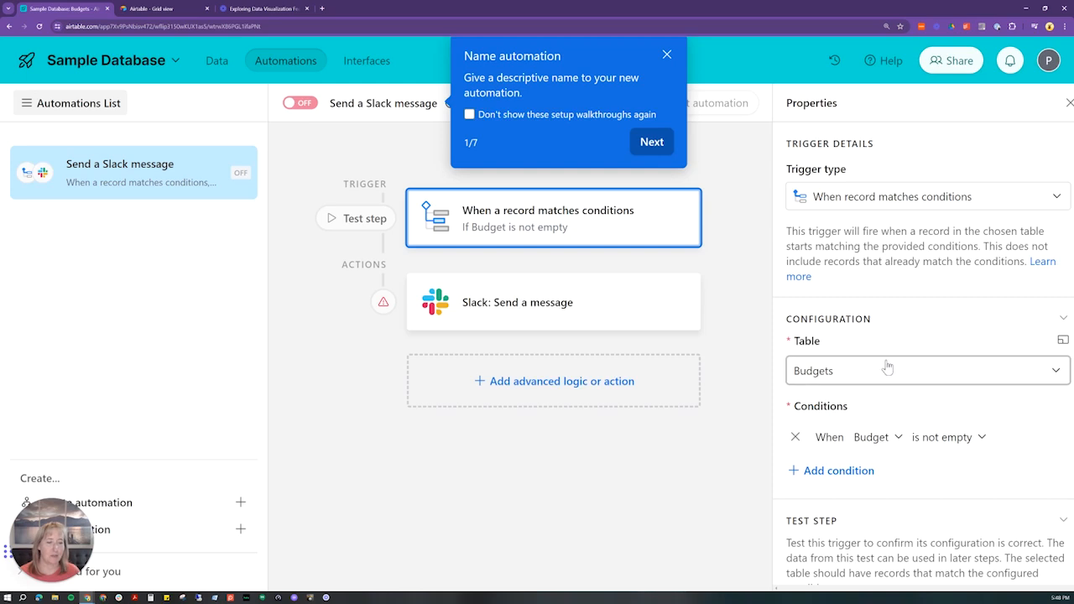
pyautogui.click(894, 202)
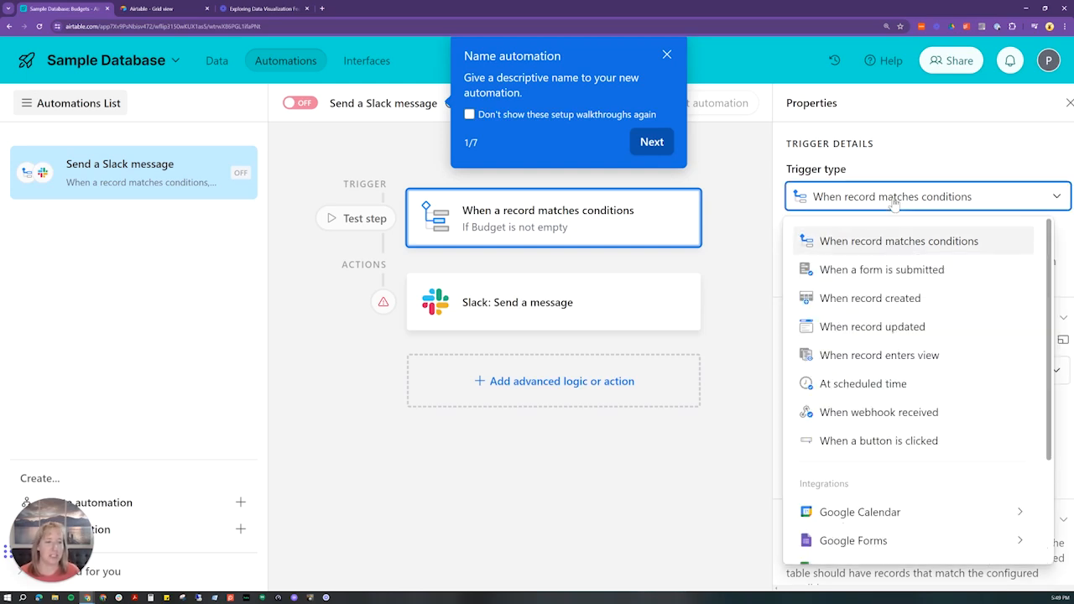
pyautogui.click(900, 311)
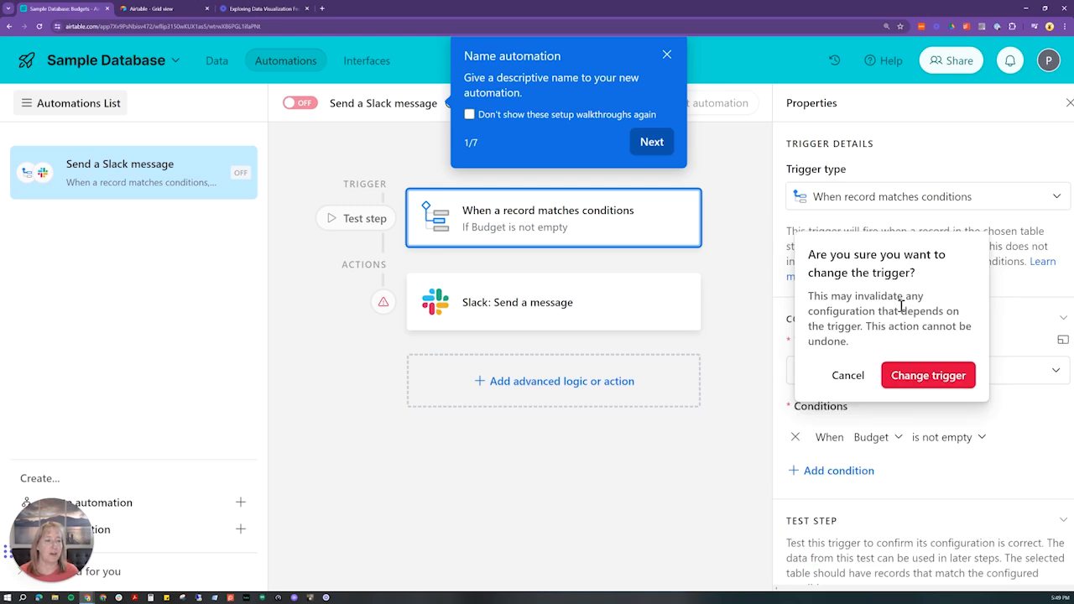
pyautogui.click(899, 310)
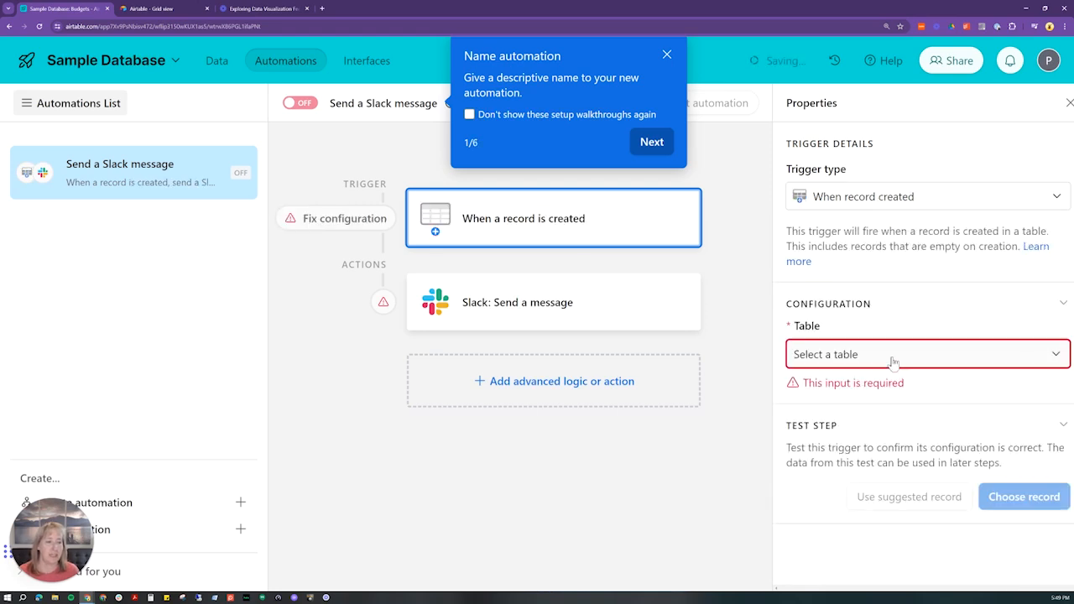
# Set the trigger's table to Budgets and test the trigger with the suggested record
pyautogui.click(894, 363)
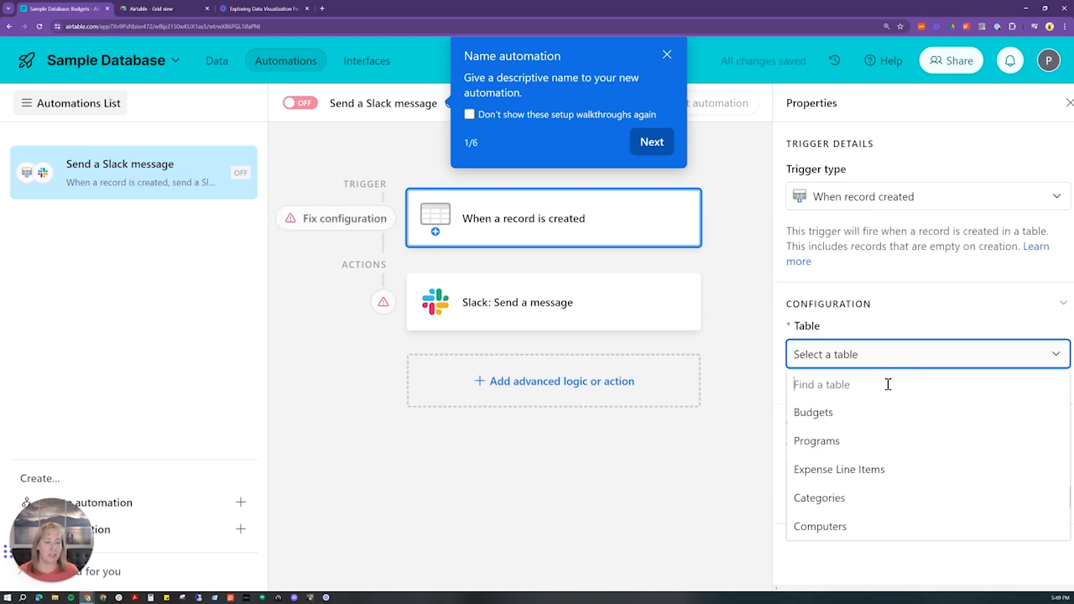
pyautogui.click(841, 423)
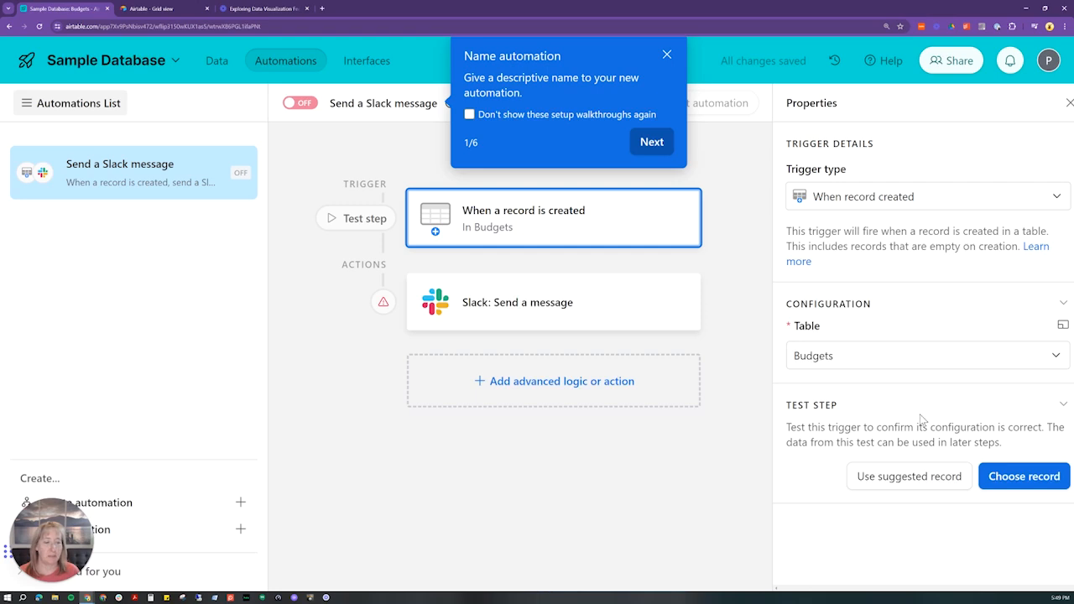
pyautogui.click(949, 480)
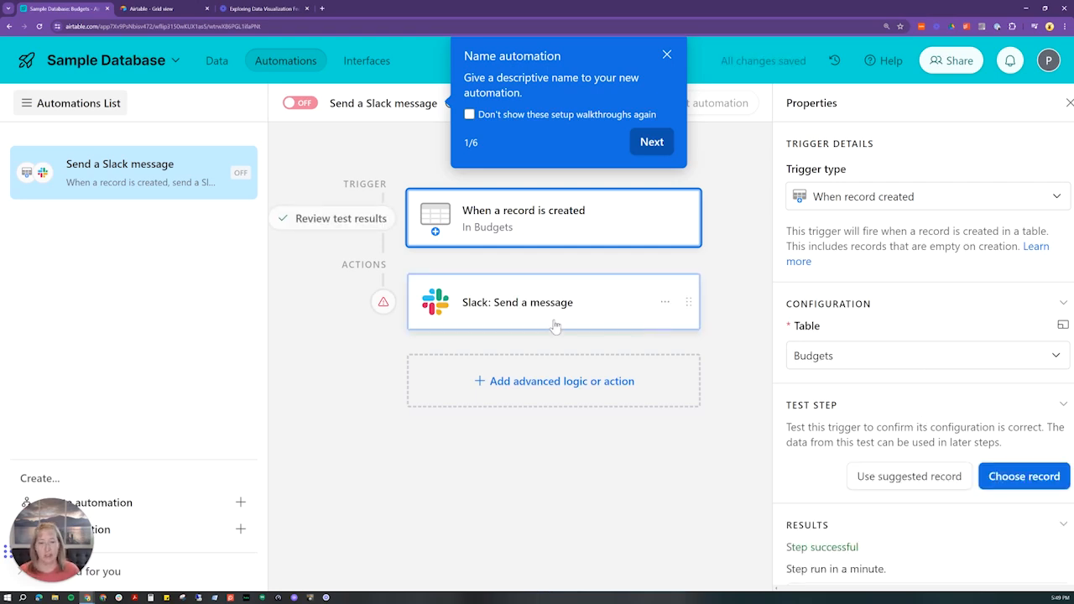